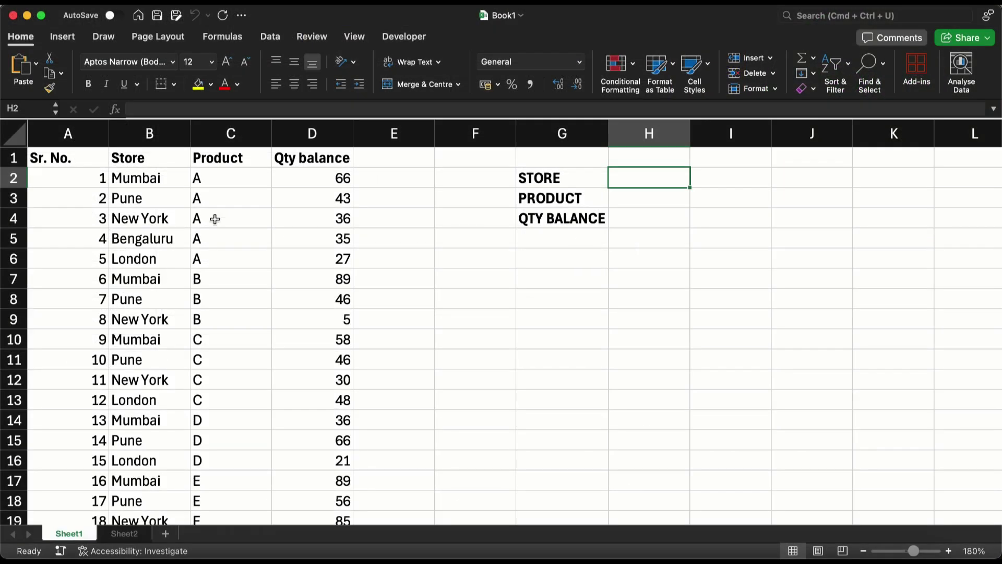
Review the Store, Product and Qty balance columns of the data table.
left_click(166, 163)
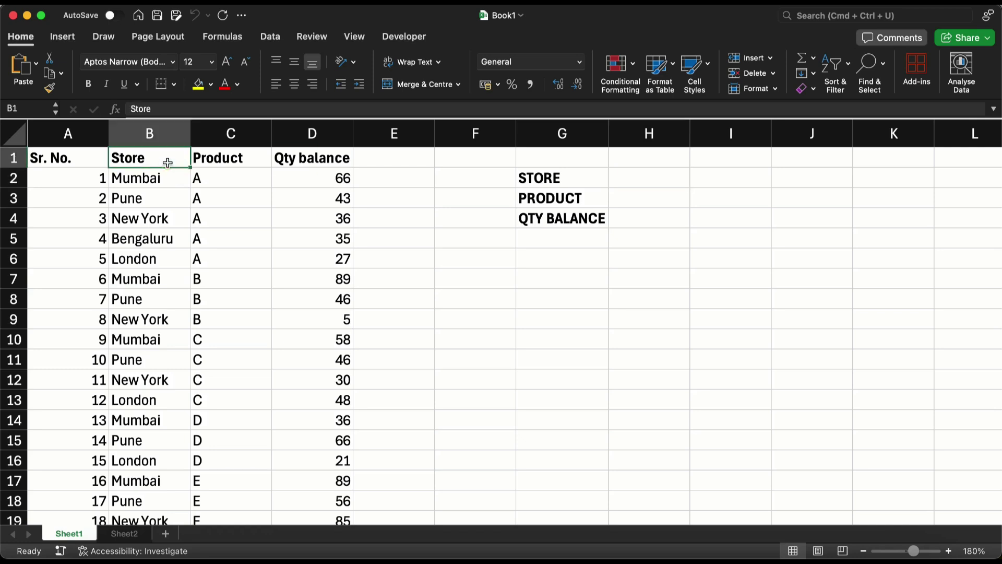
left_click(258, 160)
left_click(296, 158)
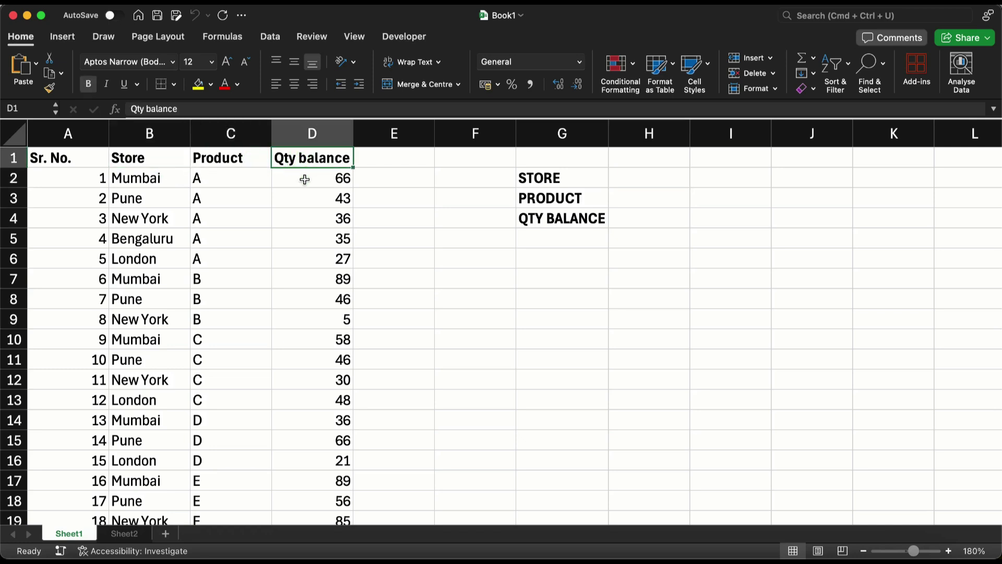
left_click(305, 178)
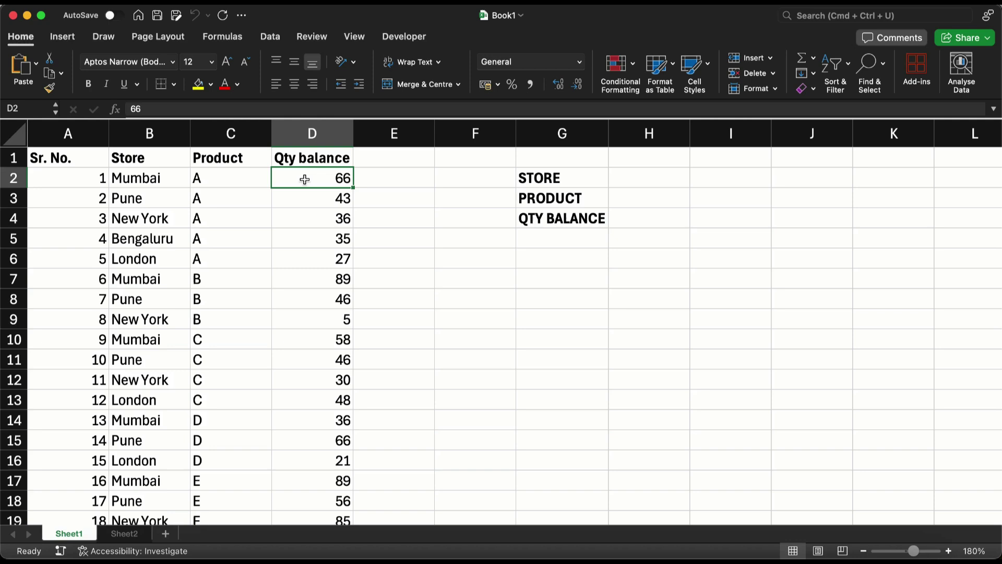
scroll(271, 276, "down", 9)
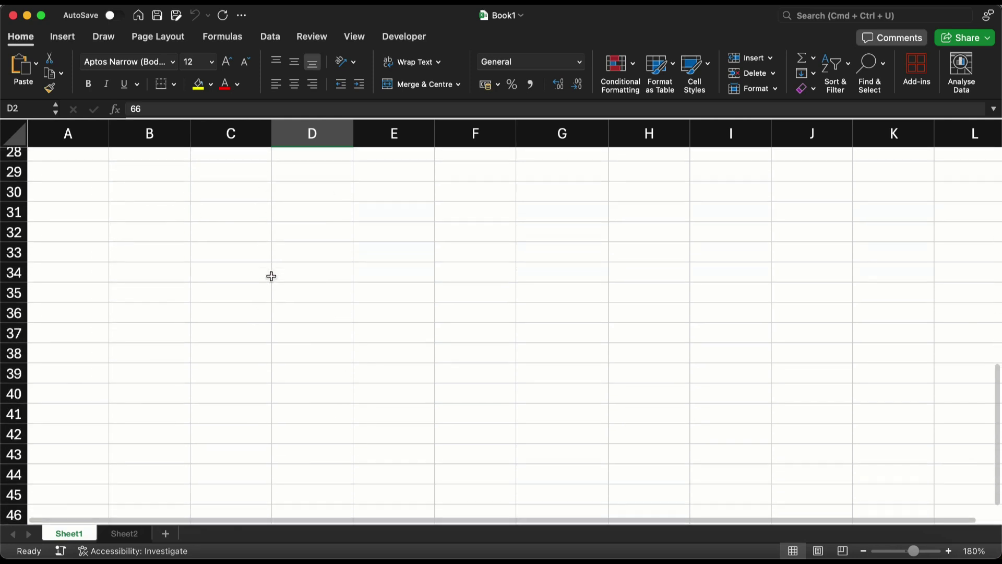
scroll(271, 275, "up", 9)
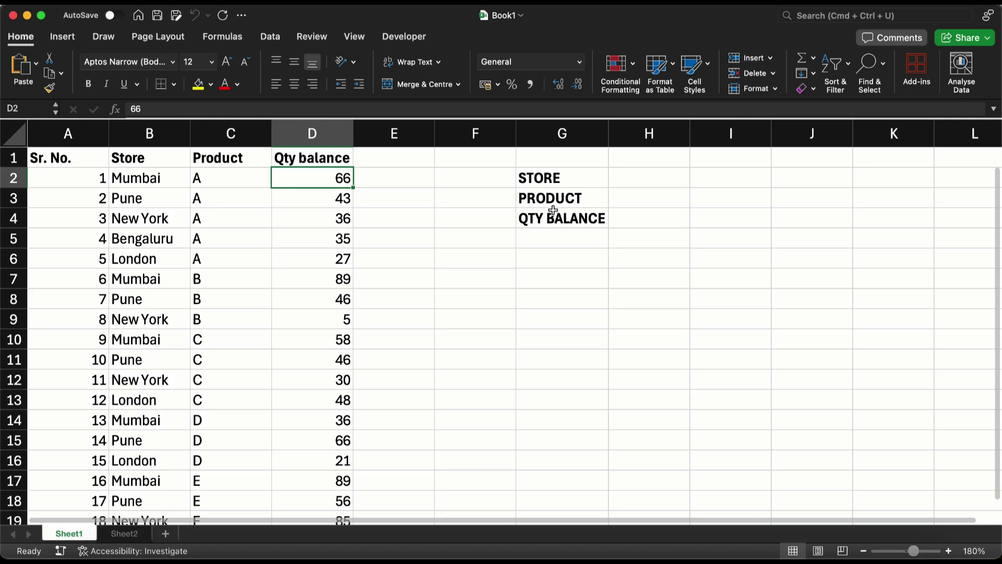
Enter Mumbai as the store in H2 and D as the product in H3.
left_click(652, 183)
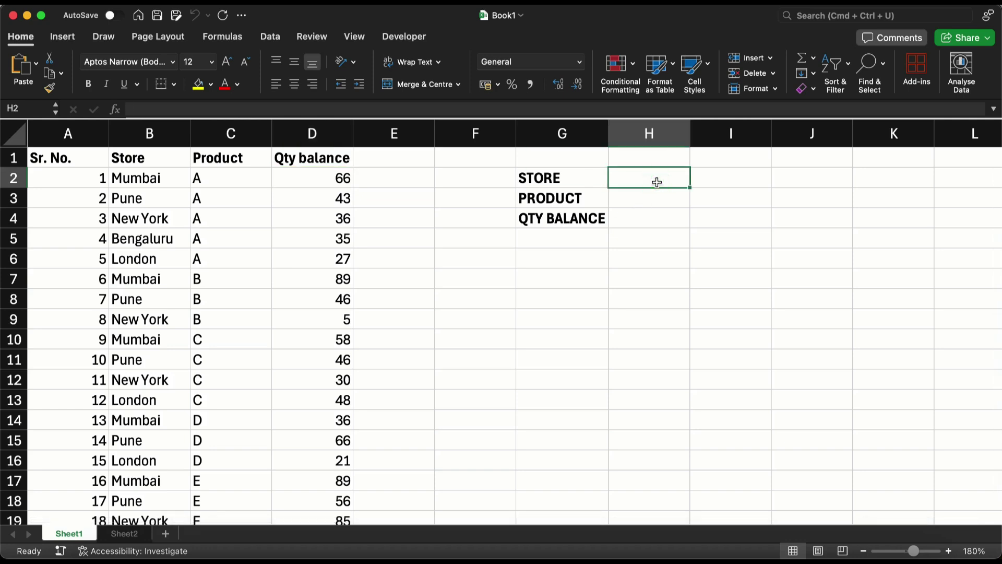
type("Mumbai")
key("Return")
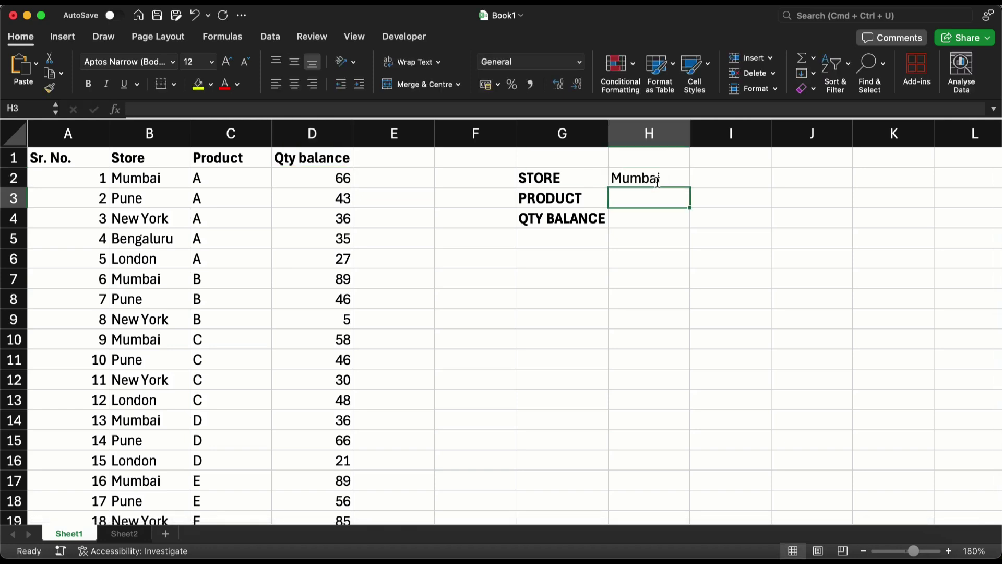
type("D")
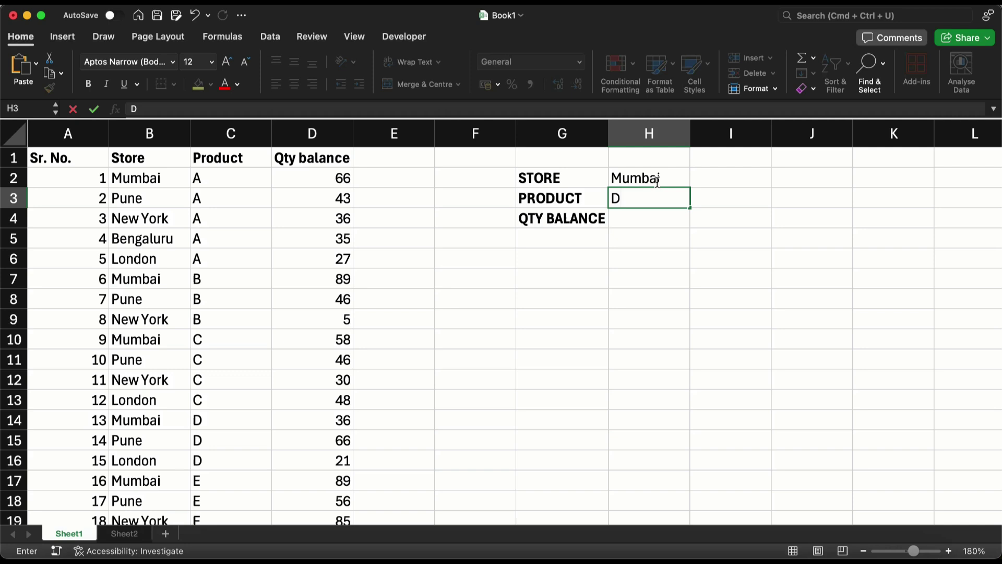
key("Return")
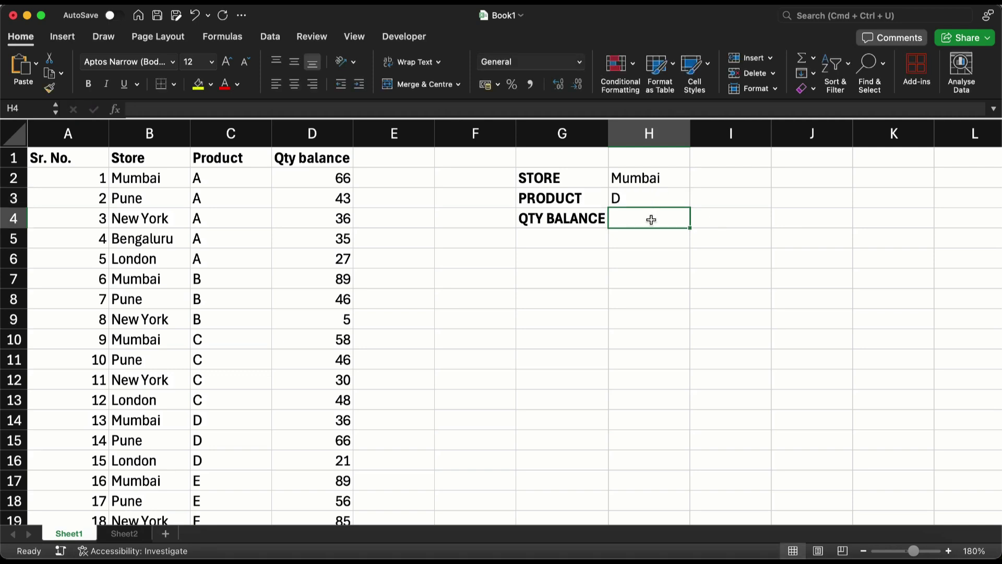
Fill the QTY BALANCE cell H4 yellow, then select the Qty balance column D.
left_click(198, 85)
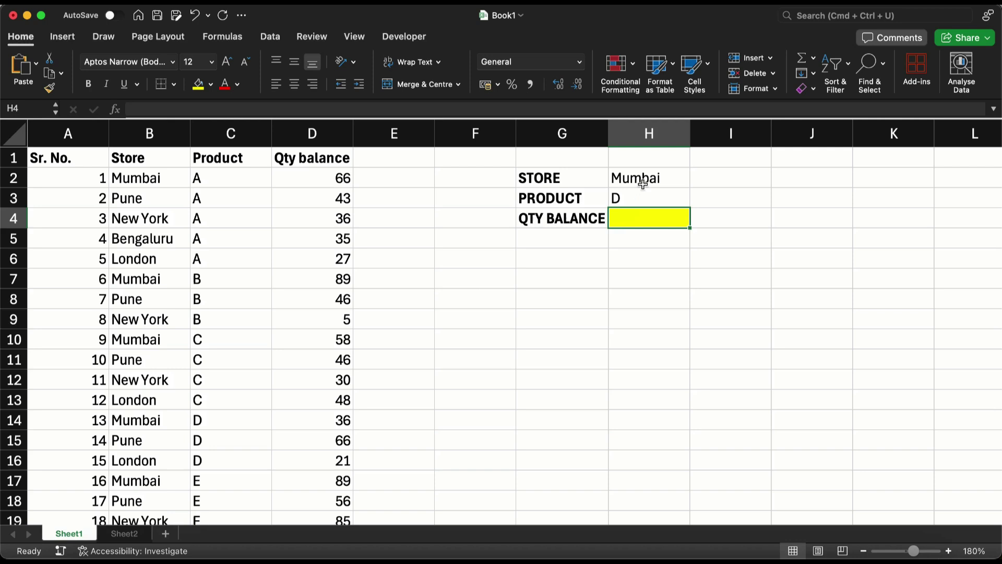
left_click_drag(644, 181, 645, 196)
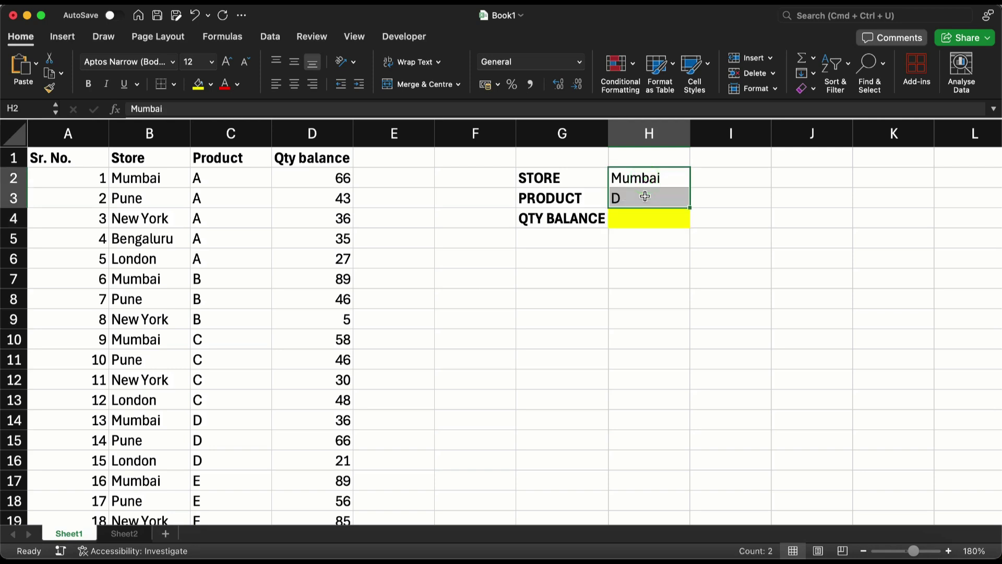
left_click(649, 220)
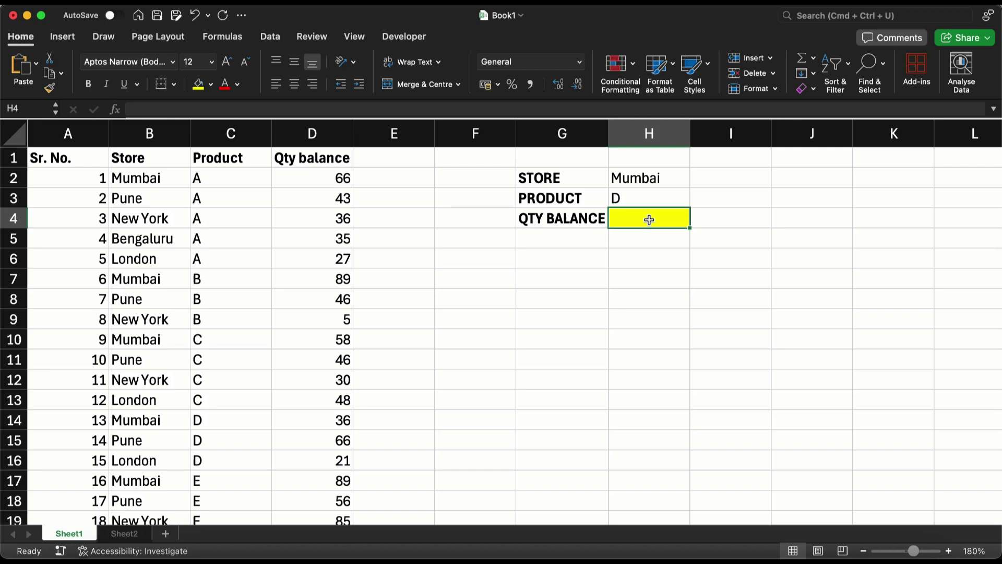
left_click(308, 135)
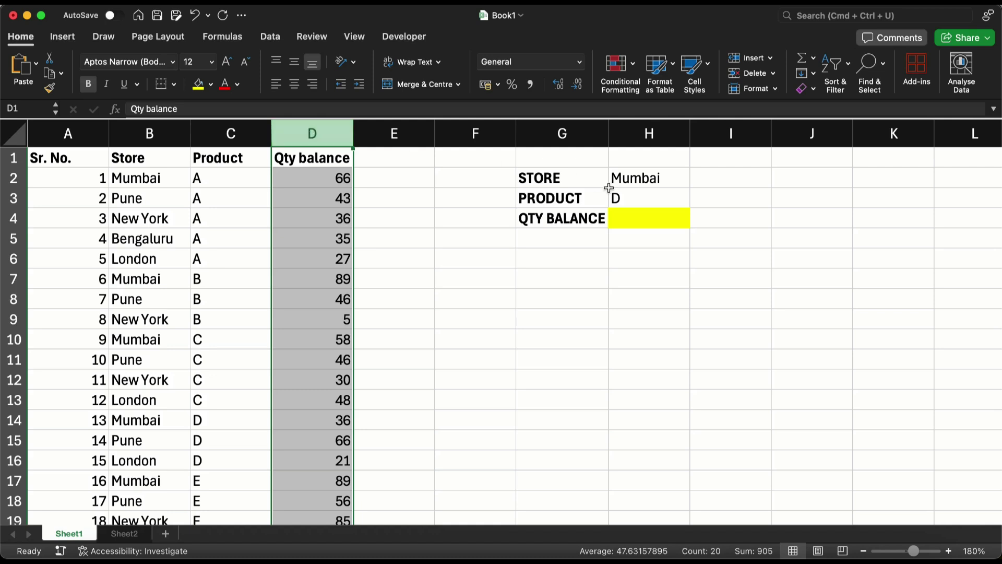
left_click(648, 219)
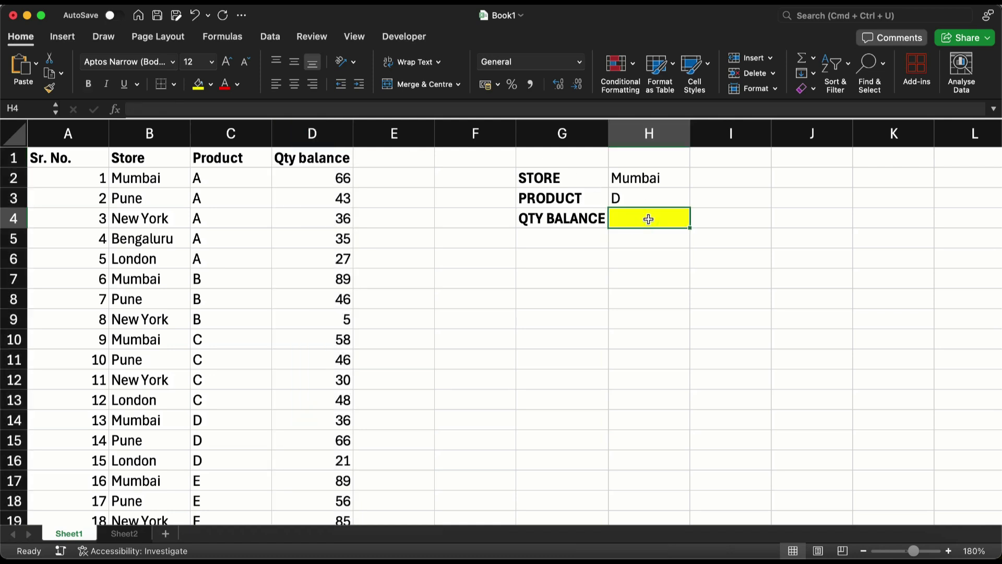
left_click(311, 134)
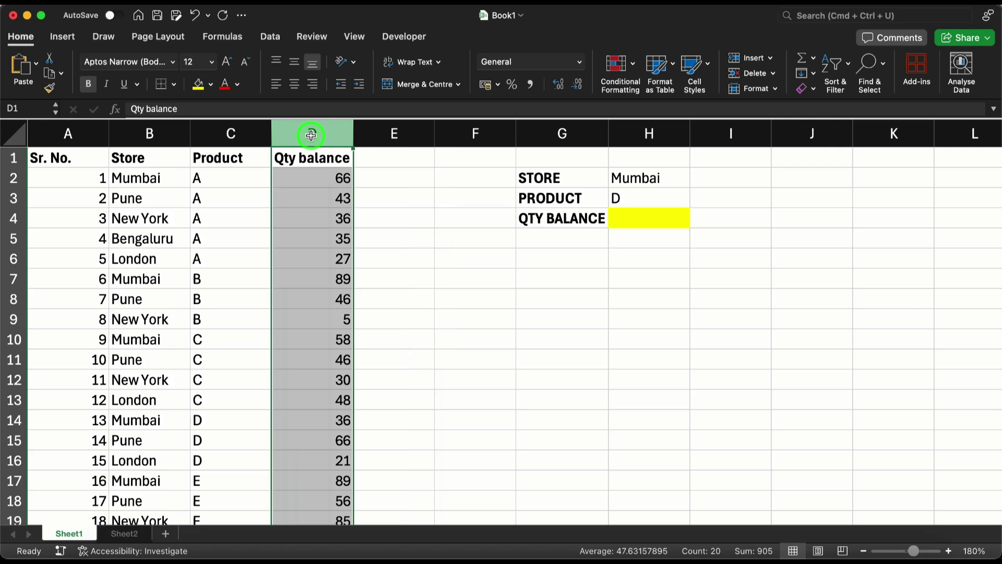
Insert a blank column D before Qty balance, head it Concatenate, and widen it.
right_click(311, 135)
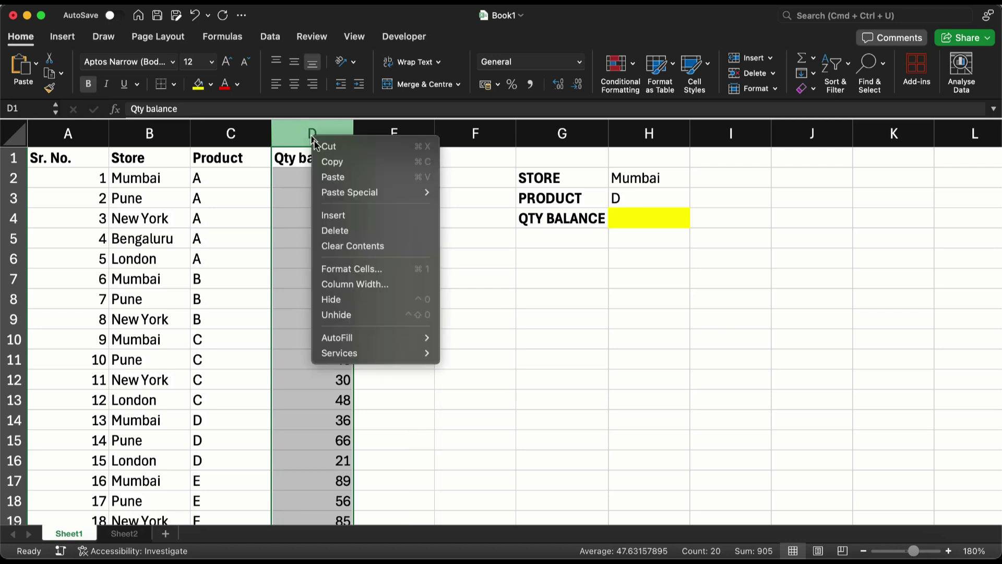
left_click(332, 216)
left_click(320, 160)
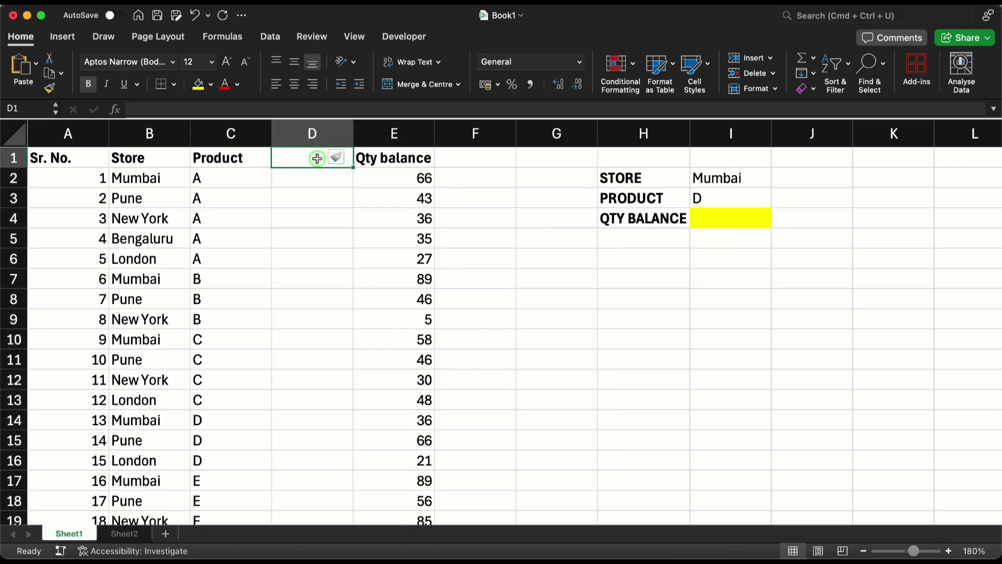
type("Co")
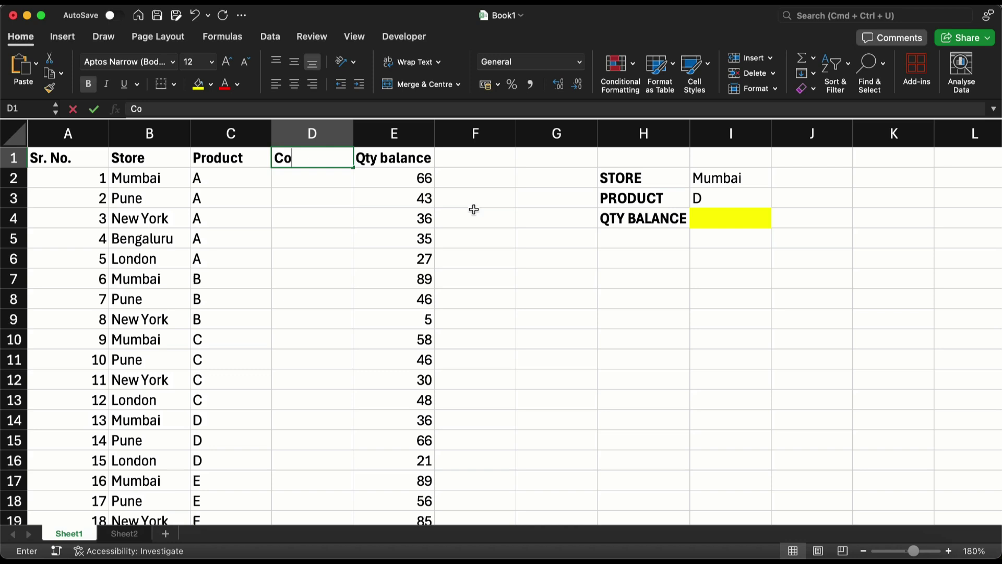
type("ncatenate")
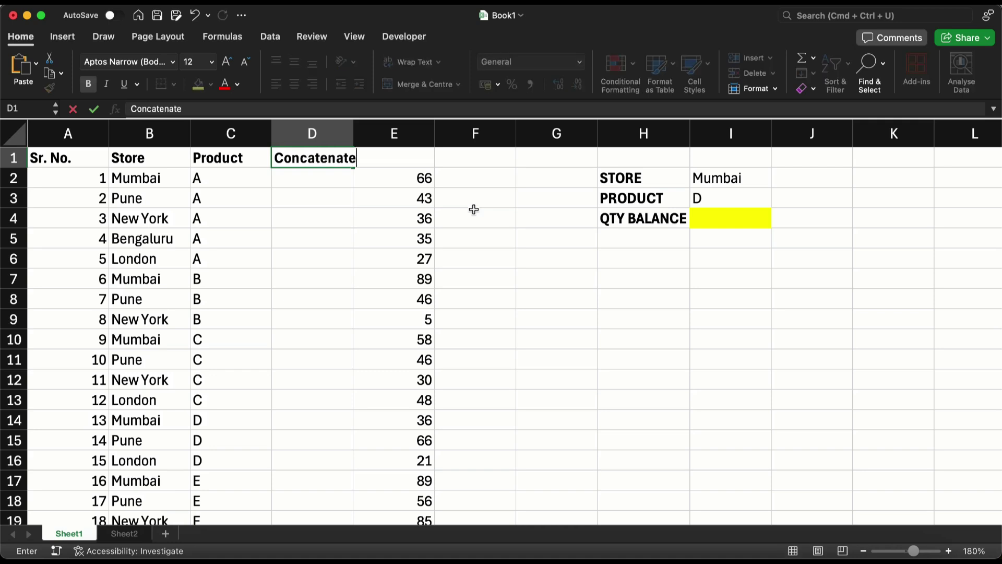
key("Return")
left_click_drag(355, 130, 401, 130)
Enter =CONCATENATE(B2,"-",C2) in D2 so it shows the key Mumbai-A.
type("=con")
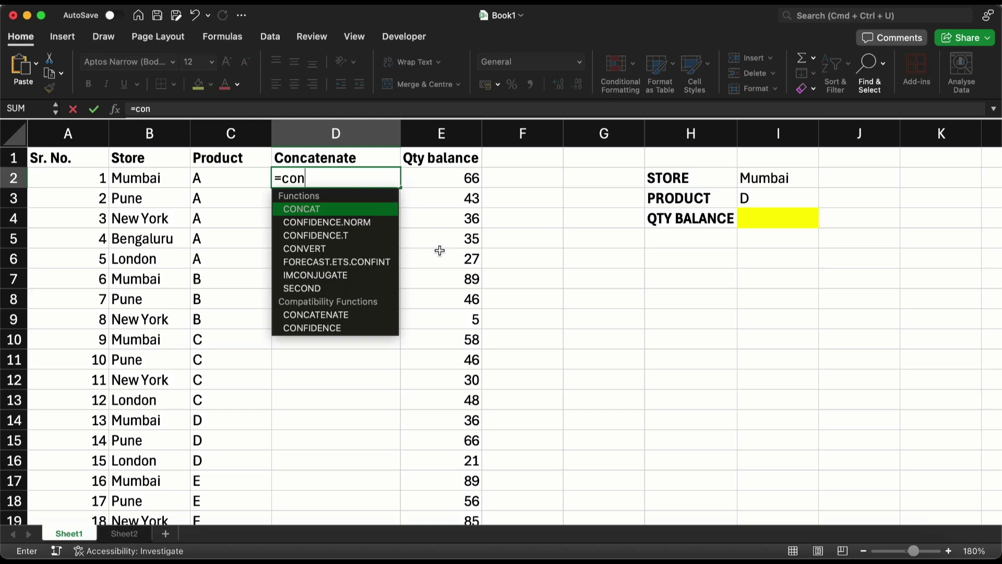
key("Down")
key("Down")
key("Down")
key("Down")
key("Down")
key("Down")
key("Down")
key("Down")
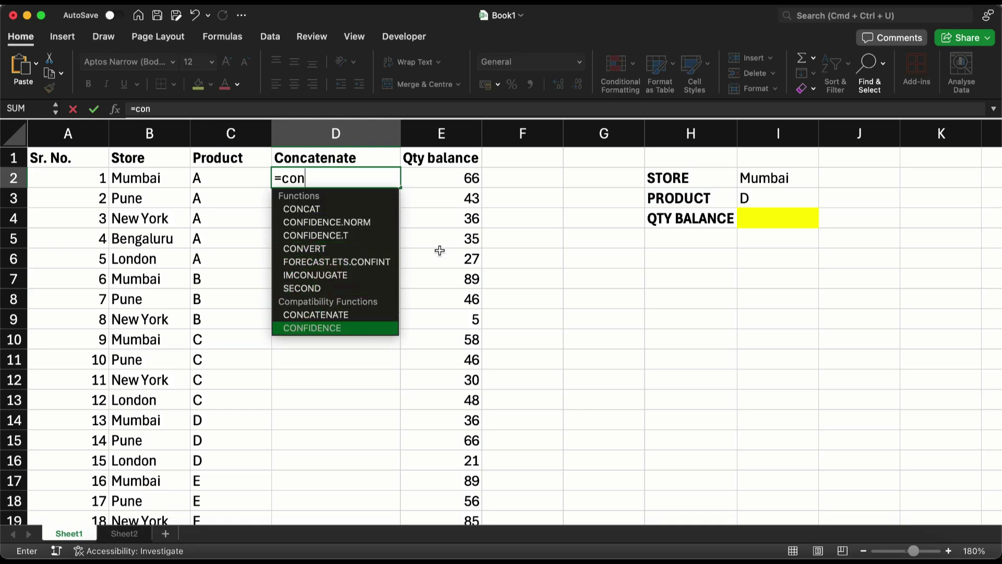
key("Up")
key("Tab")
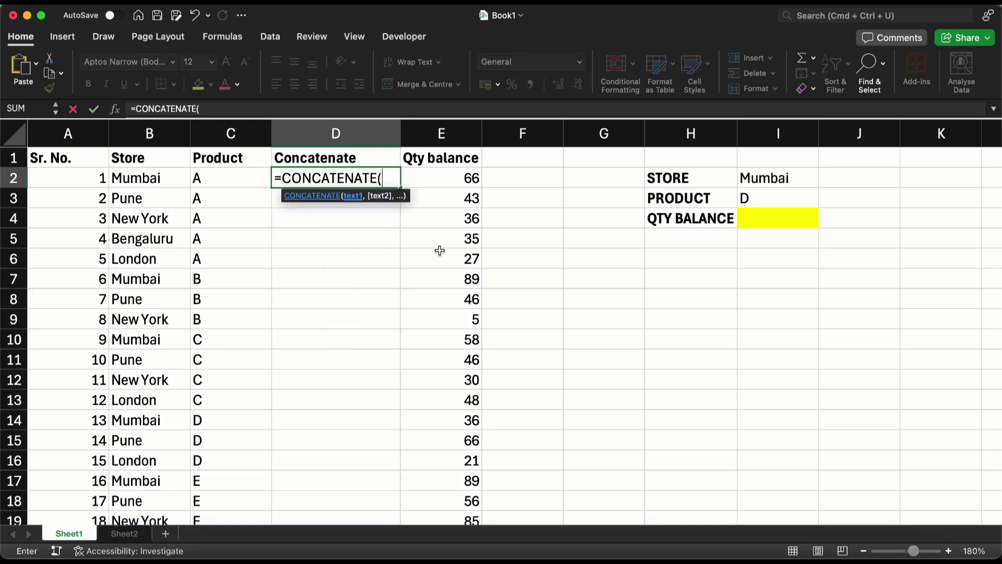
key("Left")
key("Left")
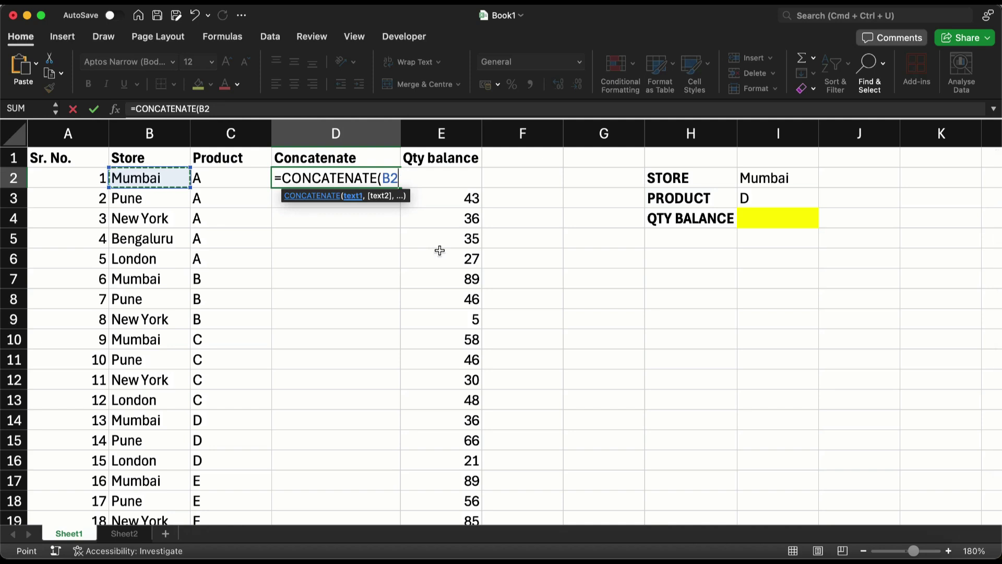
type(",\"")
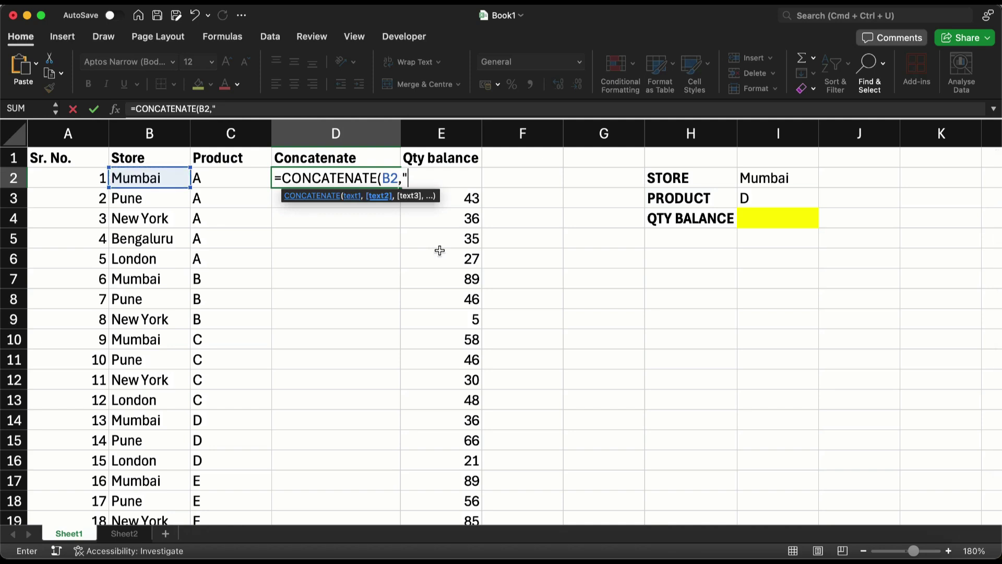
type("-\",")
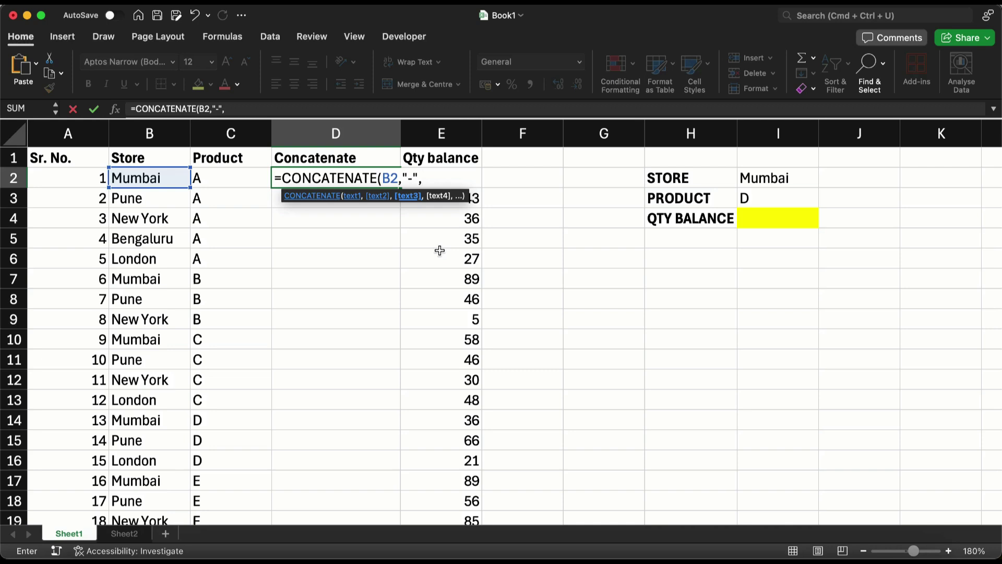
key("Left")
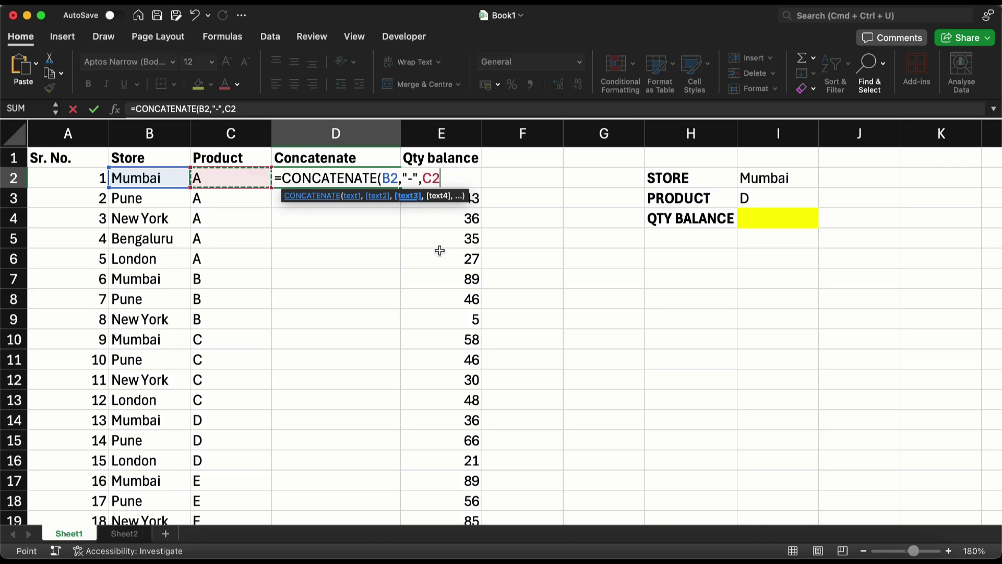
type(")")
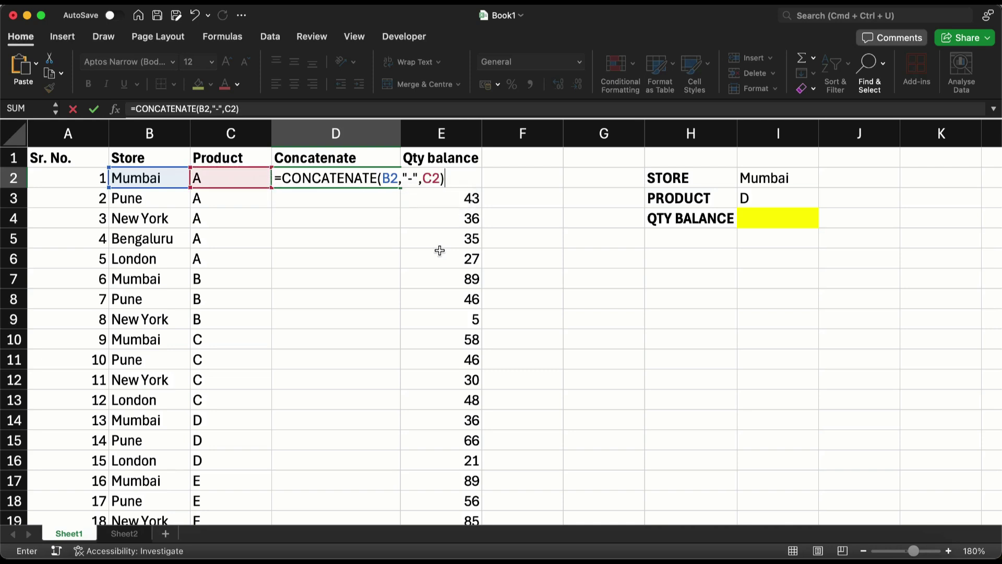
key("Return")
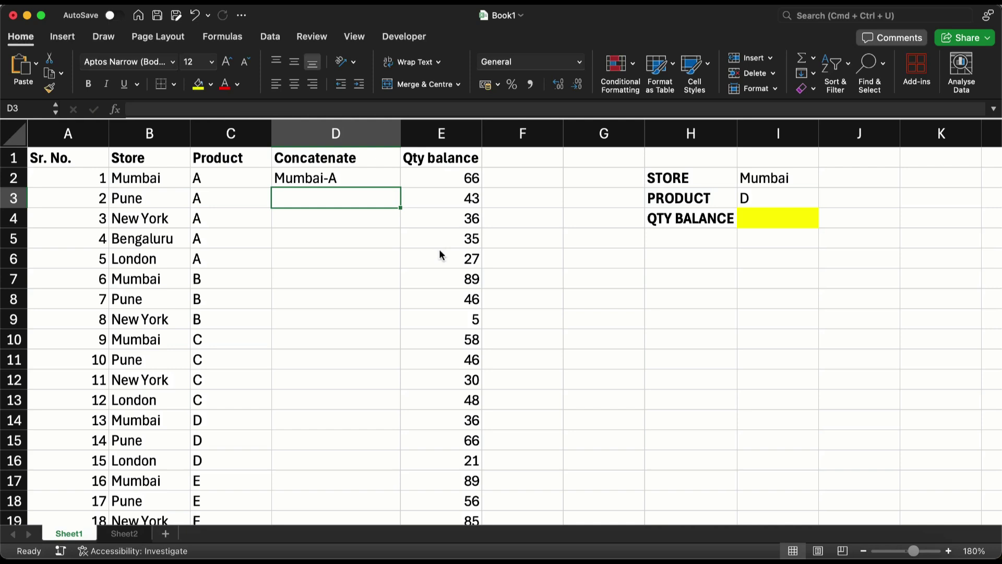
key("Up")
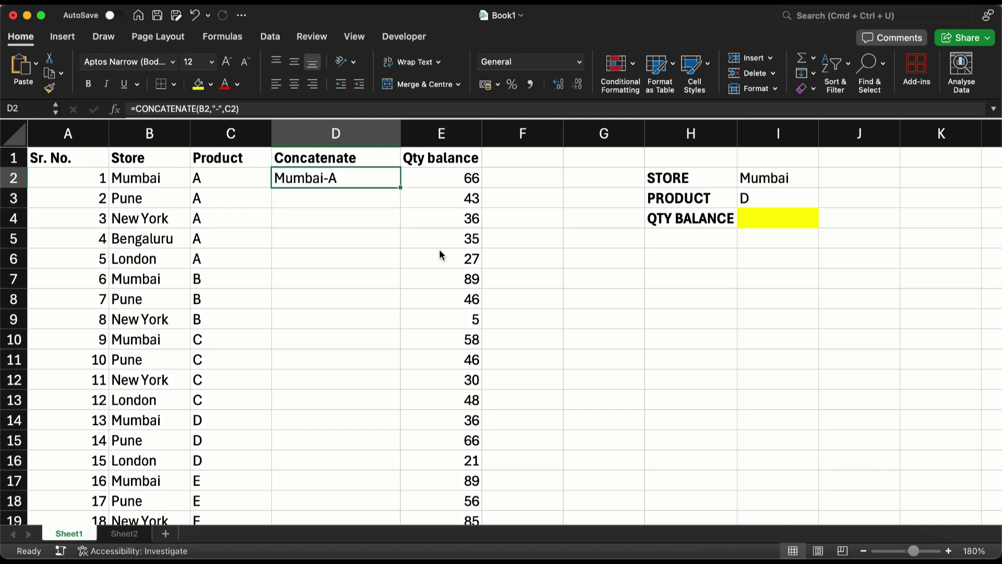
Fill the D2 key formula down column D and check the copies in D3 and D4.
double_click(402, 187)
left_click(365, 199)
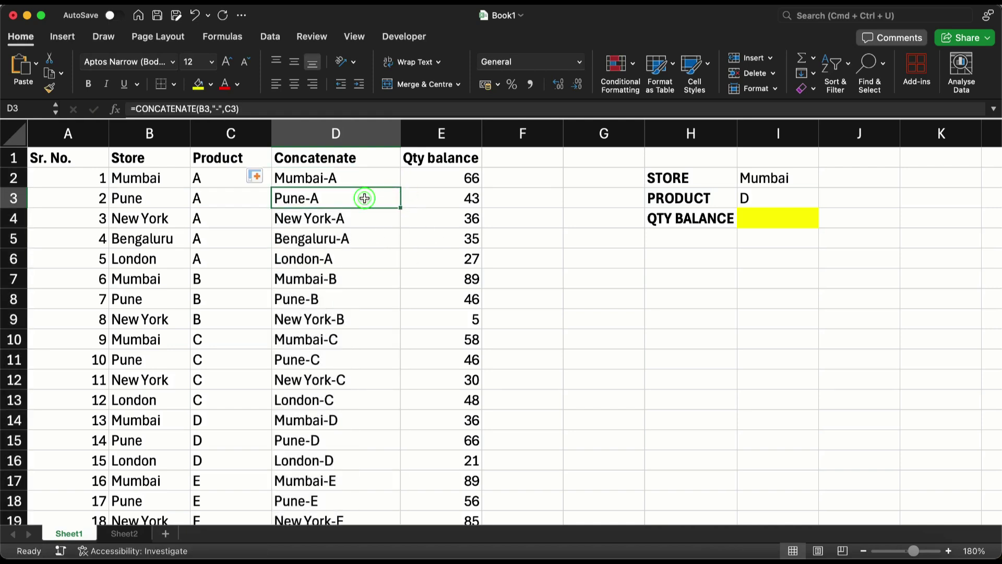
left_click(364, 225)
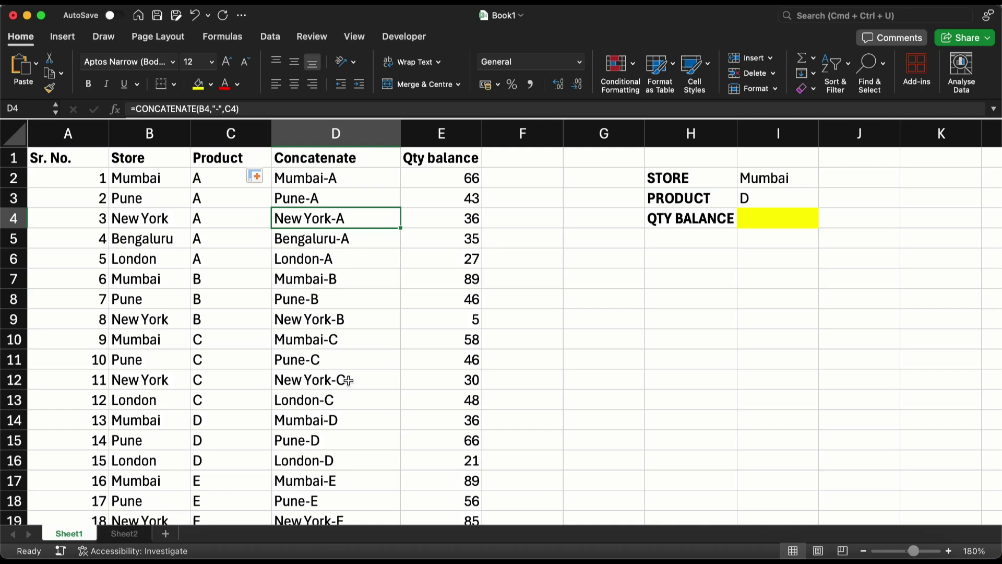
left_click(371, 178)
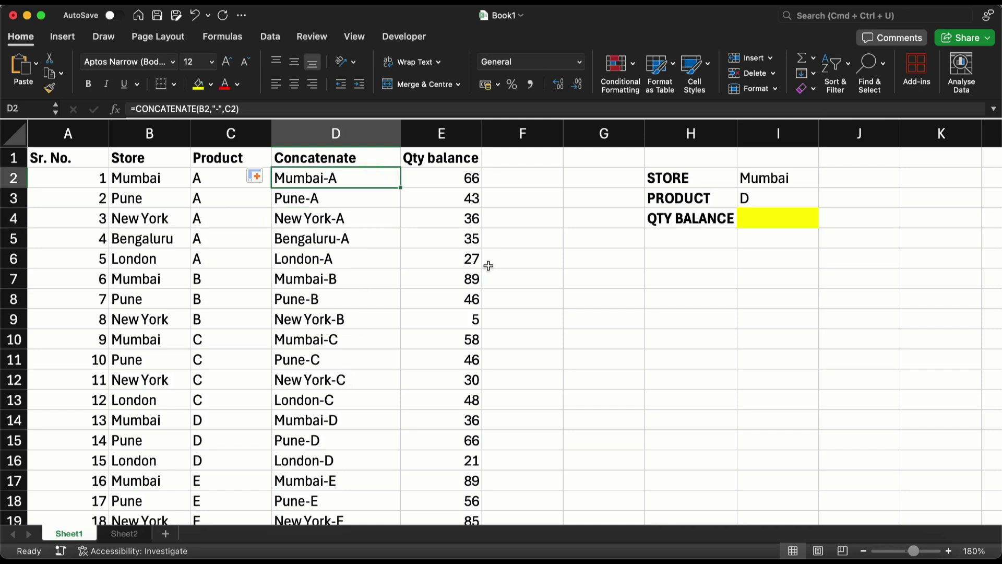
left_click(443, 176)
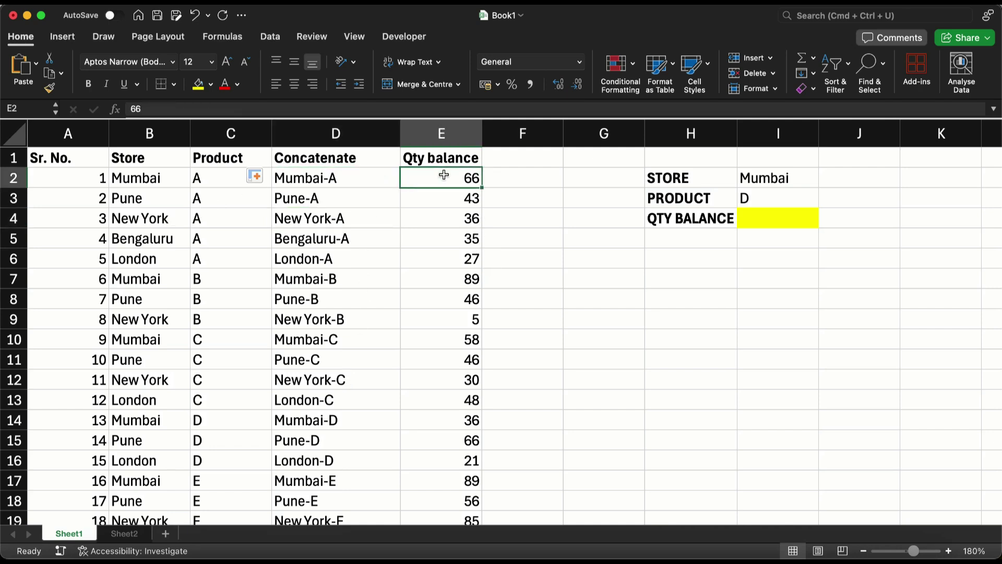
Move the QTY BALANCE label and yellow cell from row 4 to row 6.
left_click(708, 222)
left_click_drag(708, 223, 742, 223)
key("super+x")
key("Down")
key("Down")
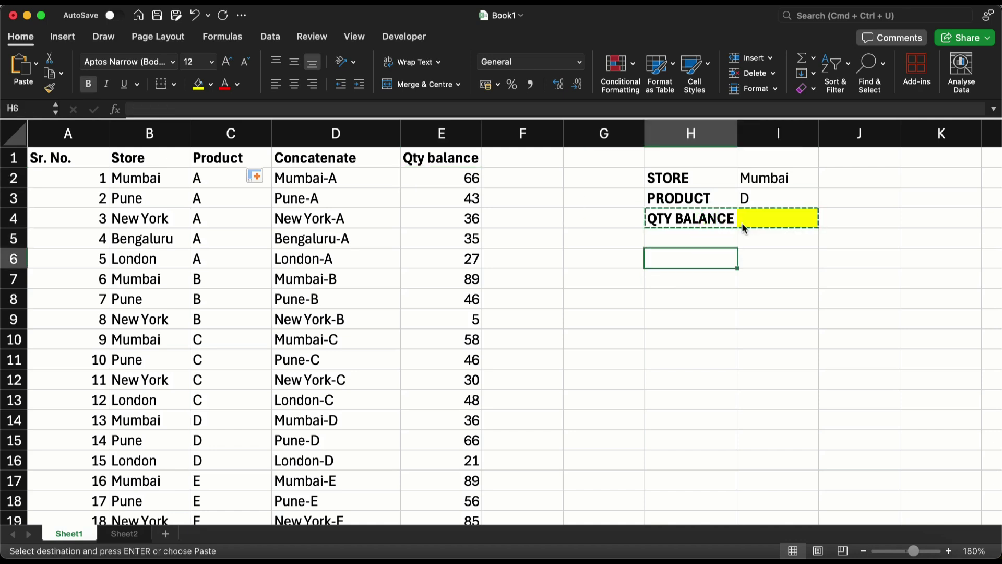
key("Return")
key("Up")
key("Up")
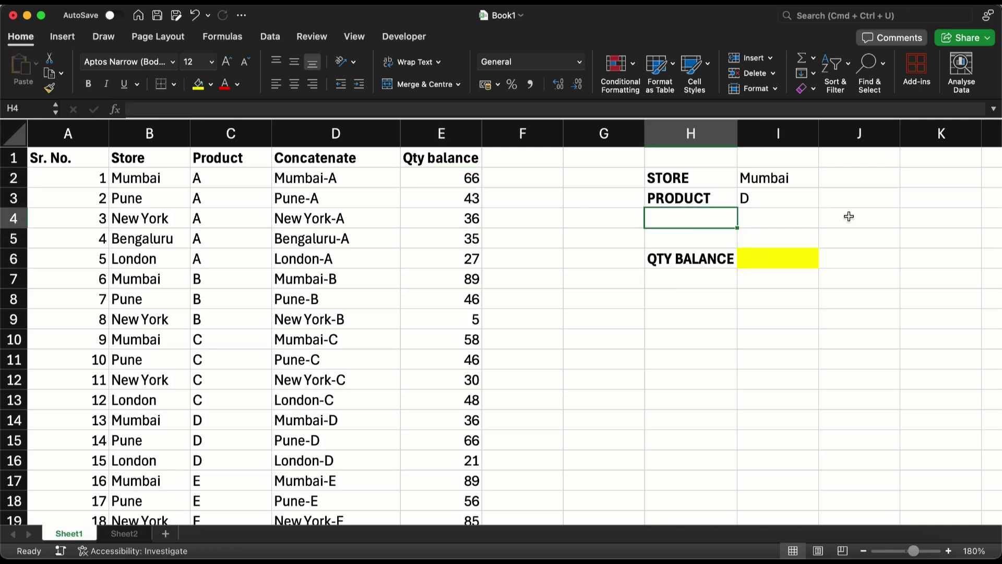
Label H4 Concatenate and enter =CONCATENATE(I2,"-",I3) in I4, showing Mumbai-D.
type("Concaten")
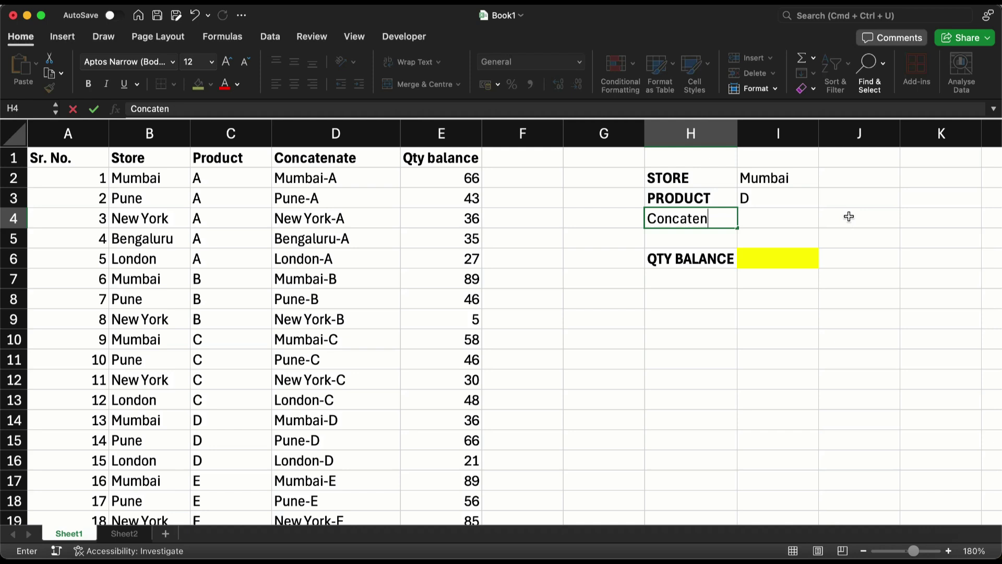
type("ate")
key("Tab")
type("=")
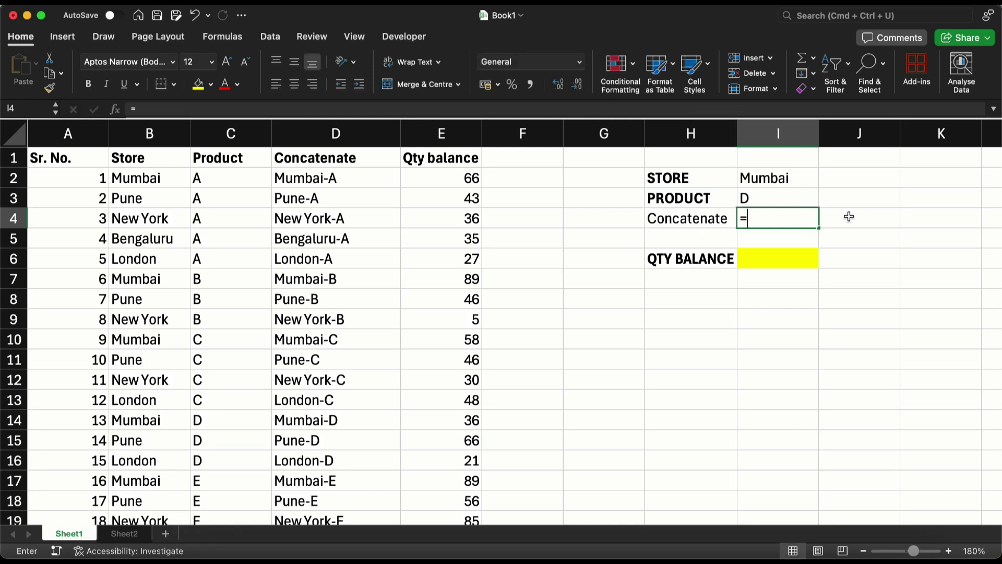
type("conca")
key("Tab")
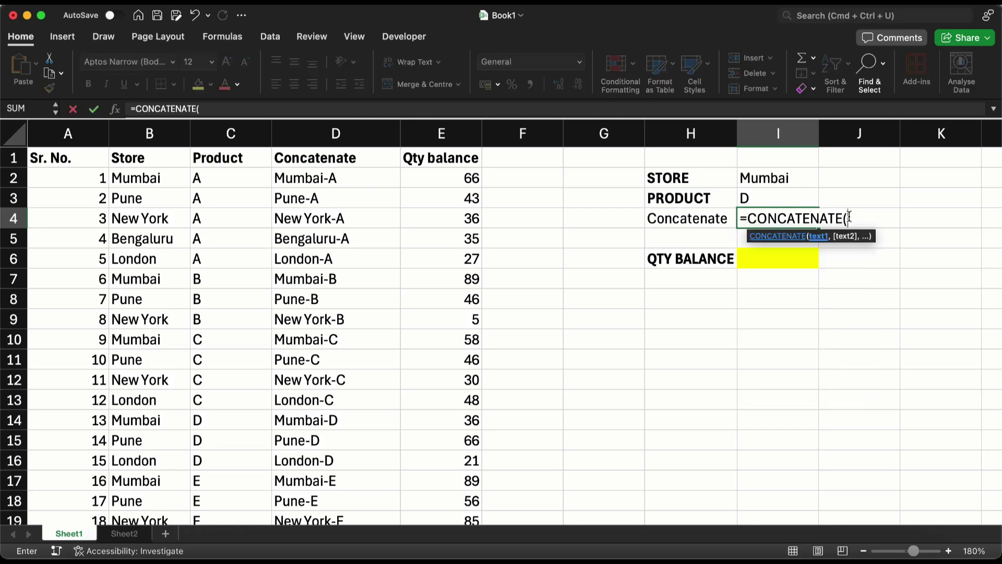
key("Up")
key("Up")
type(",")
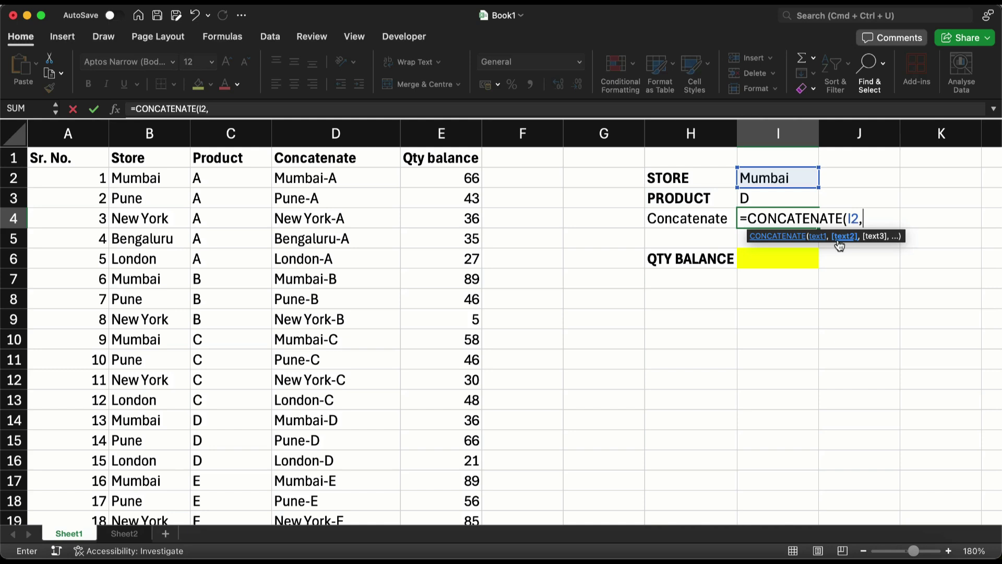
type("\"-\",")
key("Up")
type(")")
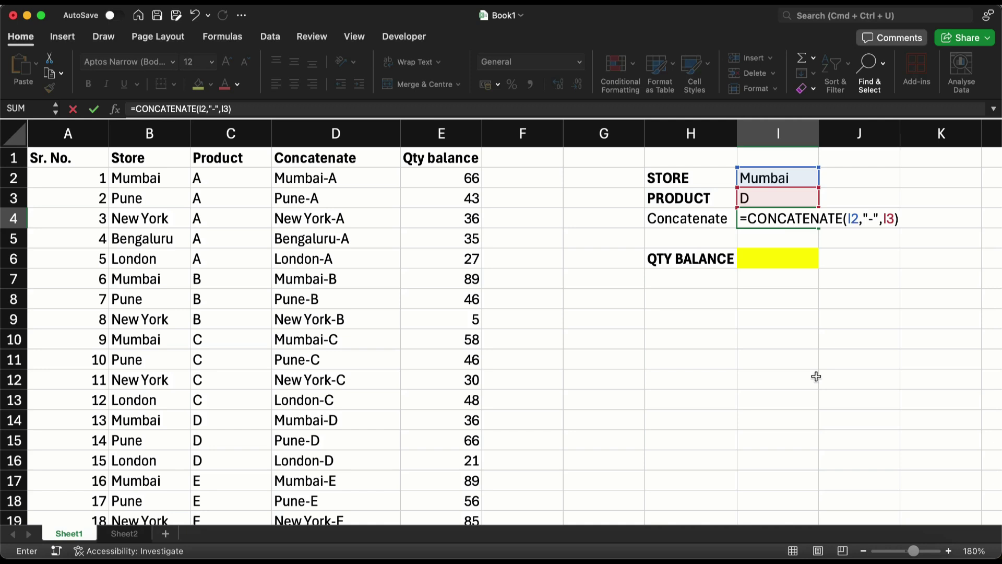
key("Return")
key("Down")
key("Right")
key("Right")
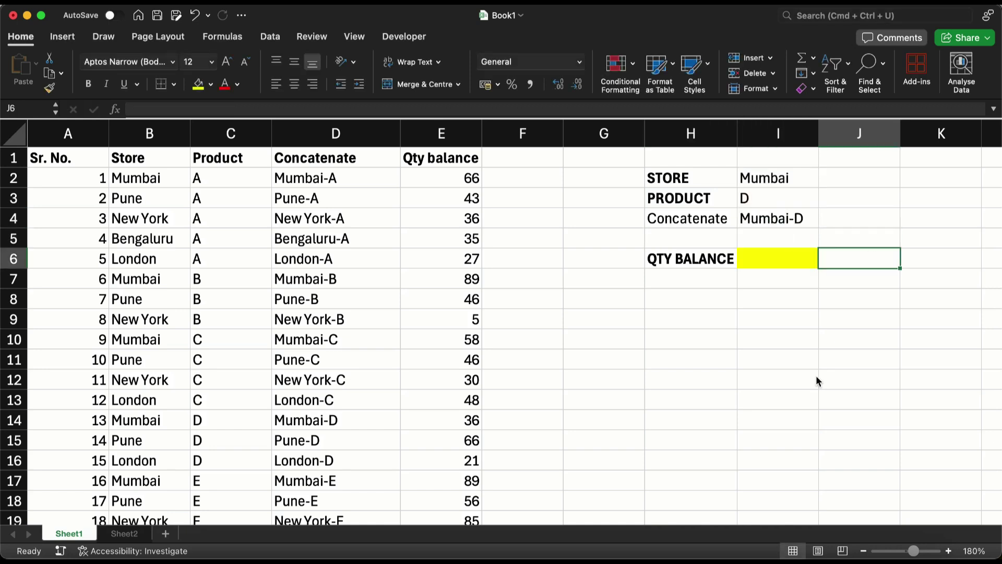
Enter =VLOOKUP(I4,D:E,2,0) in I6, returning 36 for the Mumbai-D key.
key("Left")
type("=VL")
key("Tab")
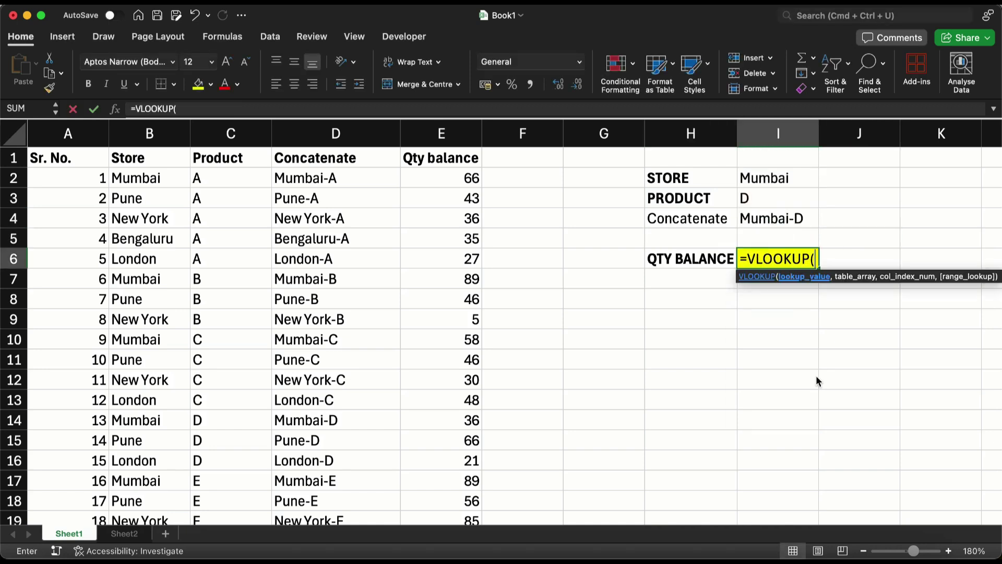
key("Up")
key("Up")
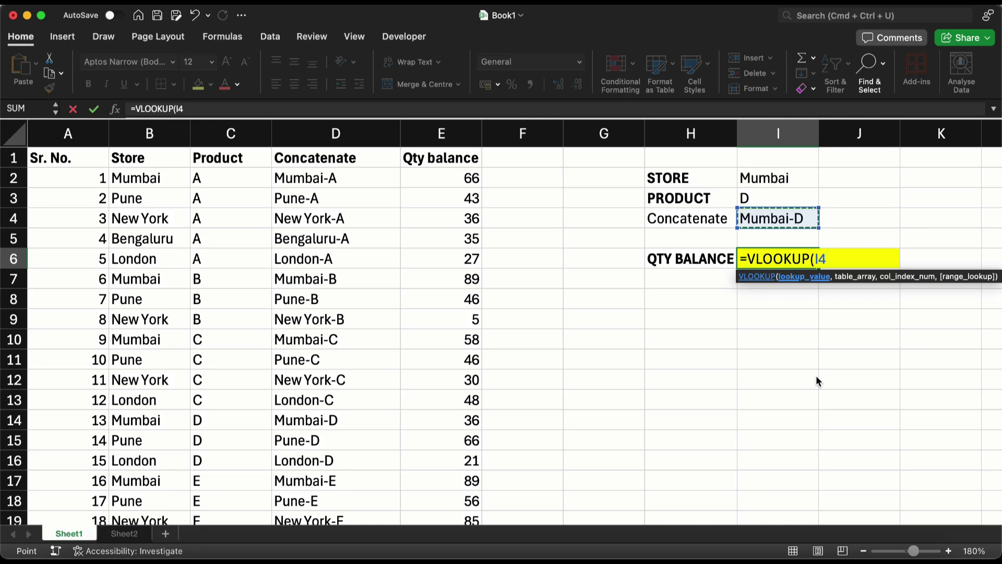
type(",")
left_click(369, 127)
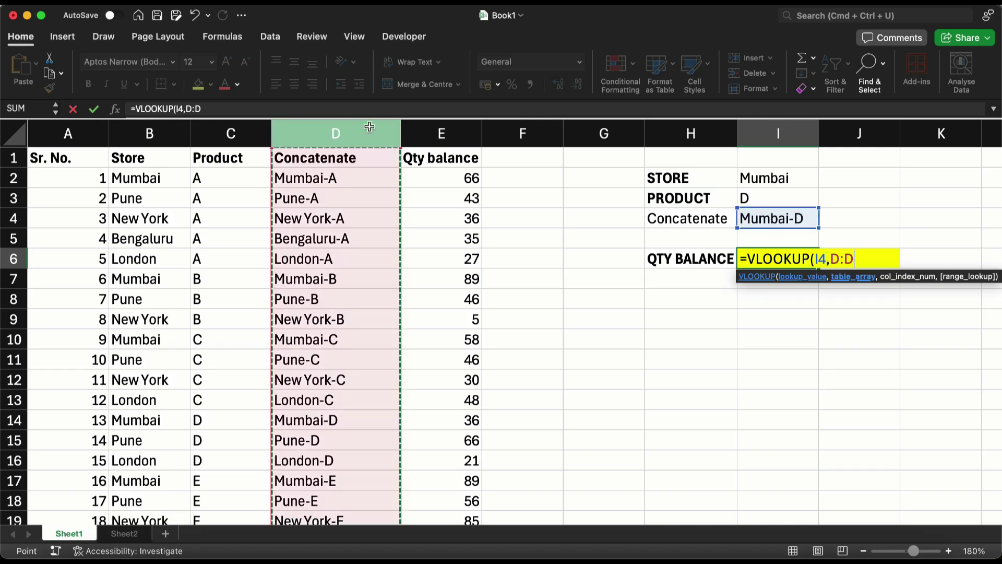
left_click_drag(369, 127, 425, 127)
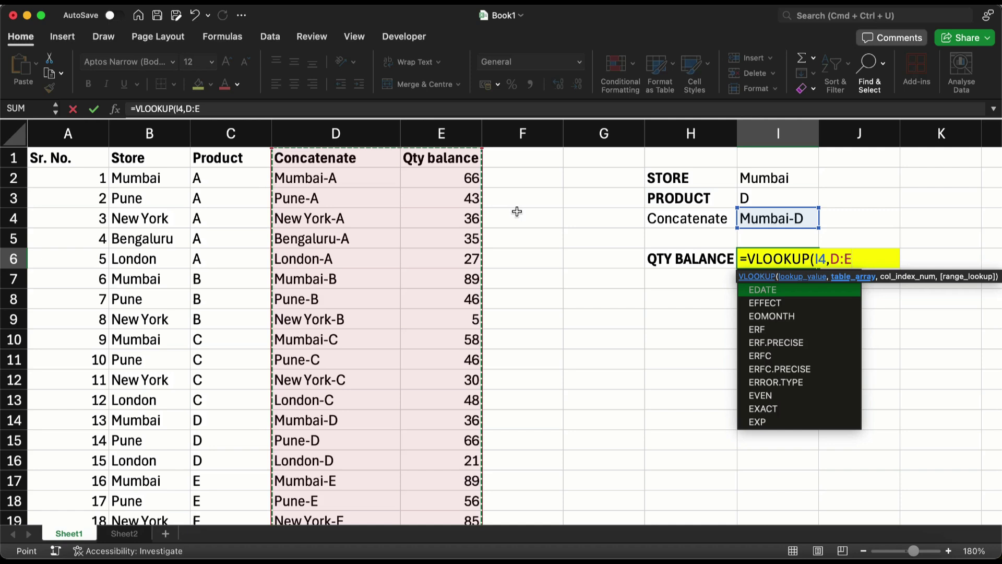
type(",2")
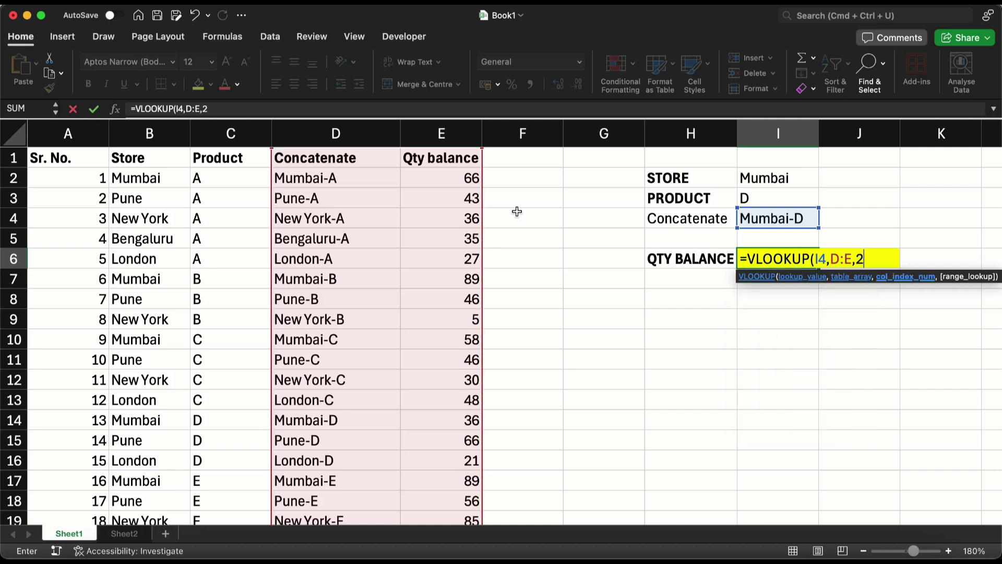
type(",0)")
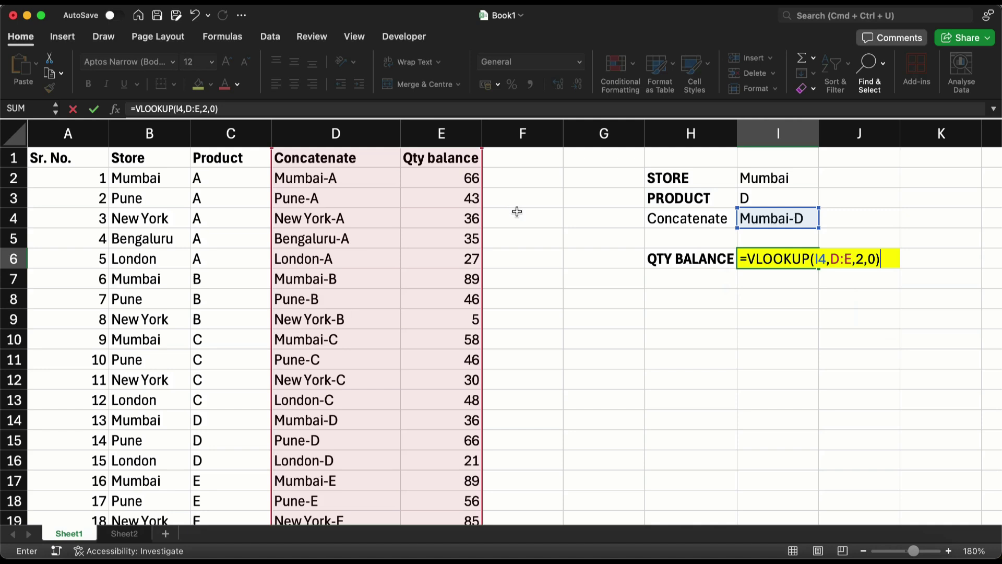
key("Return")
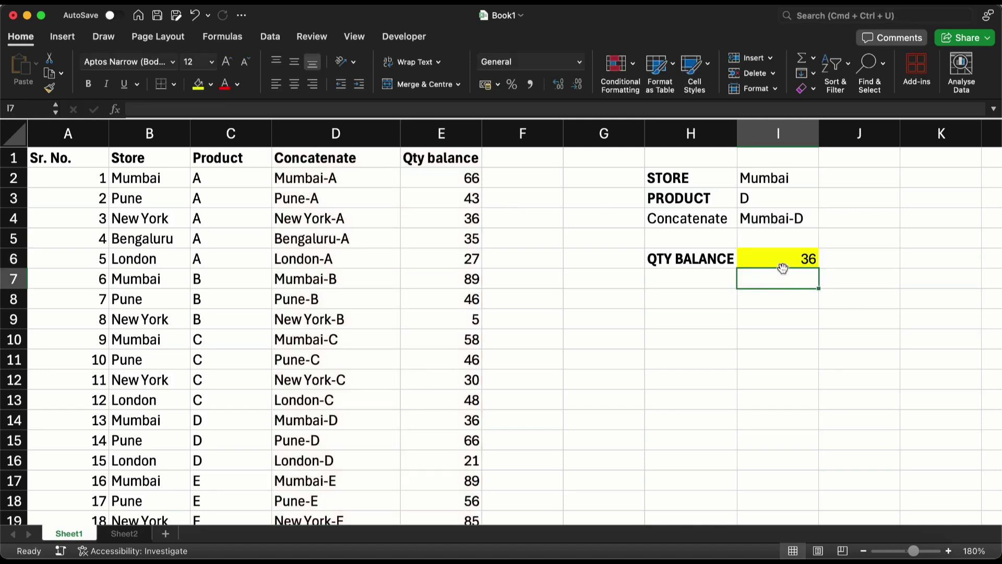
Verify Mumbai-D's 36 in the table, then change the product to A, giving 66.
left_click(332, 421)
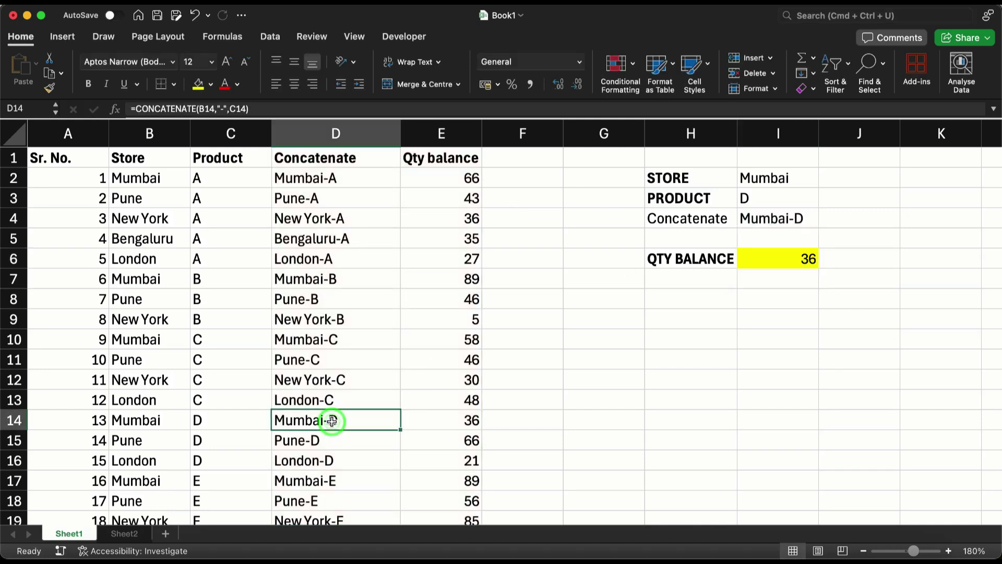
left_click(407, 416)
left_click_drag(376, 416, 423, 416)
left_click(763, 201)
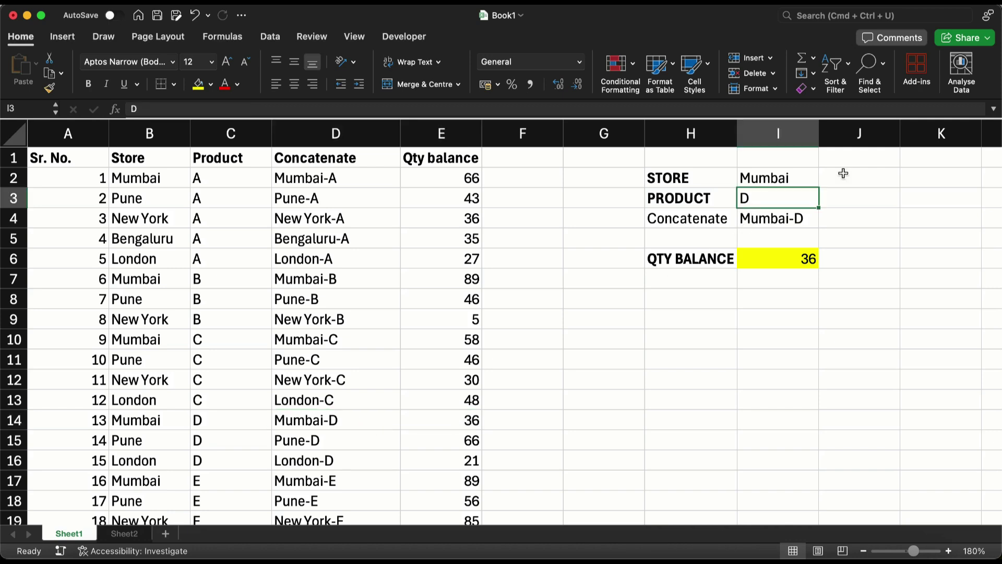
type("A")
key("Return")
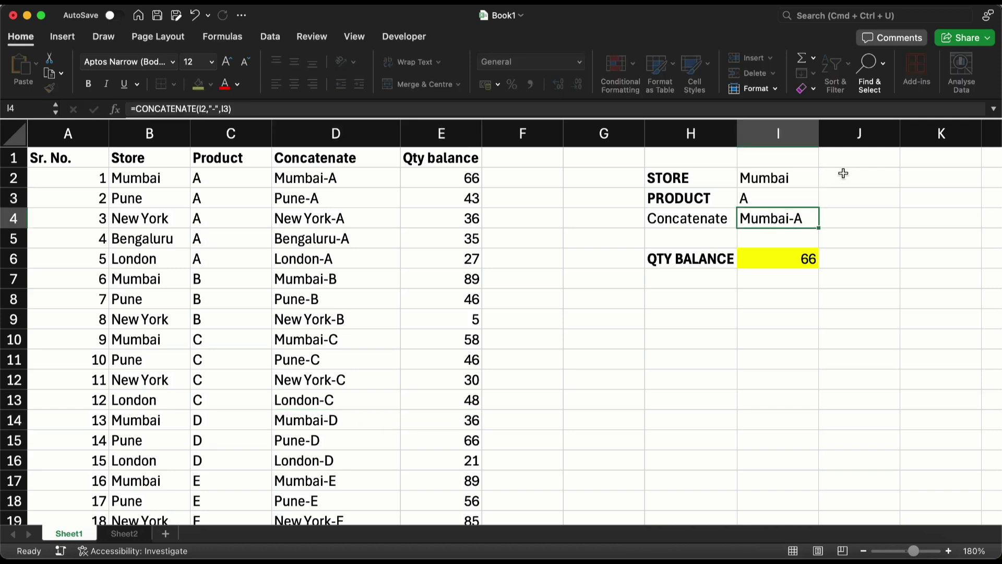
left_click_drag(393, 169, 438, 177)
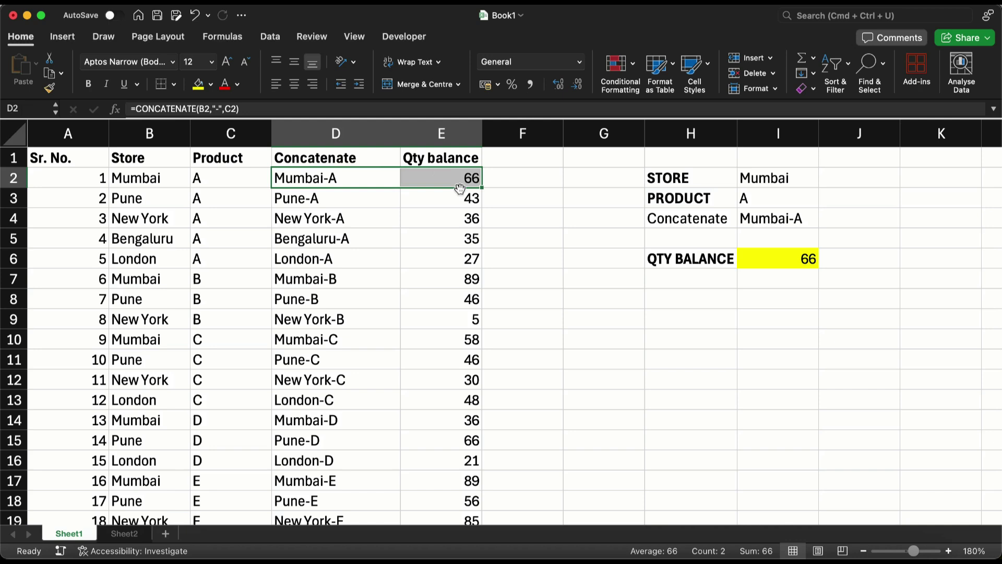
Change the store to Pune and confirm QTY BALANCE matches the Pune-A row's 43.
left_click(759, 179)
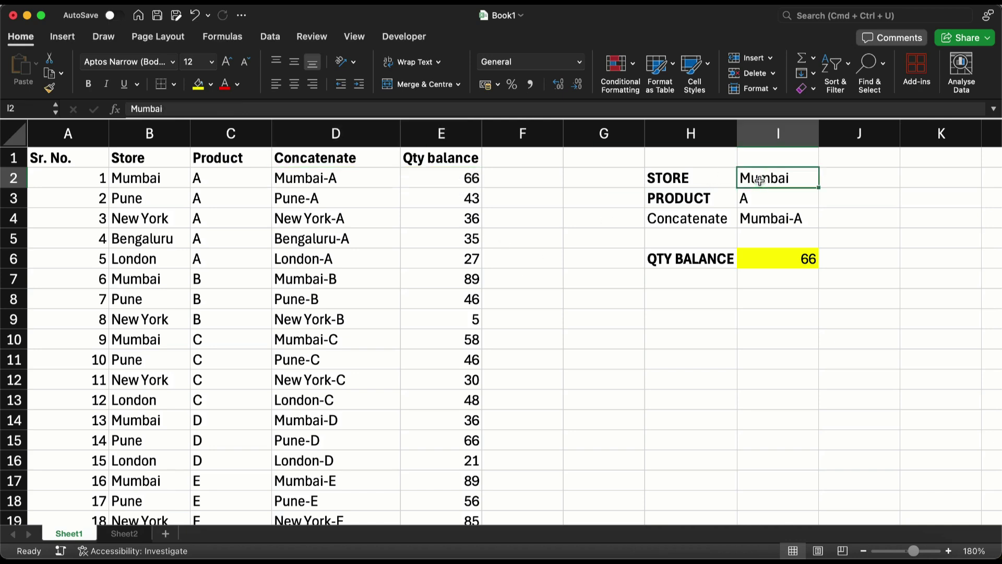
type("Pune")
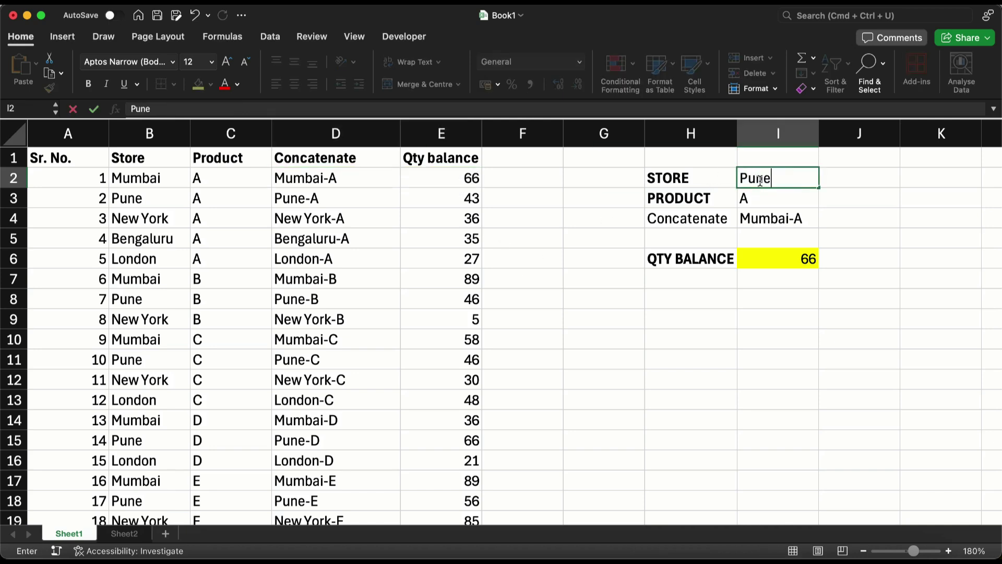
key("Return")
left_click_drag(350, 202, 432, 199)
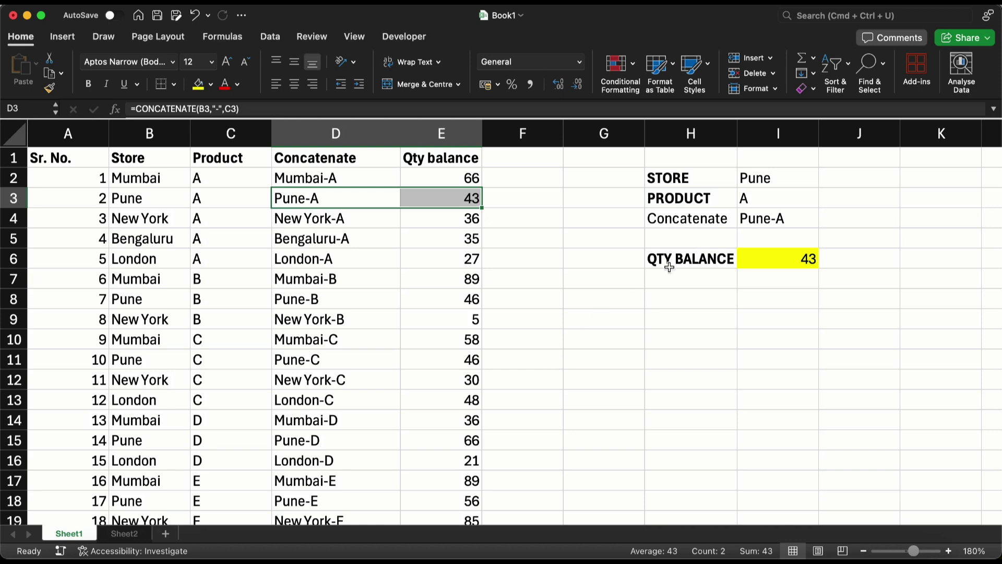
left_click(759, 257)
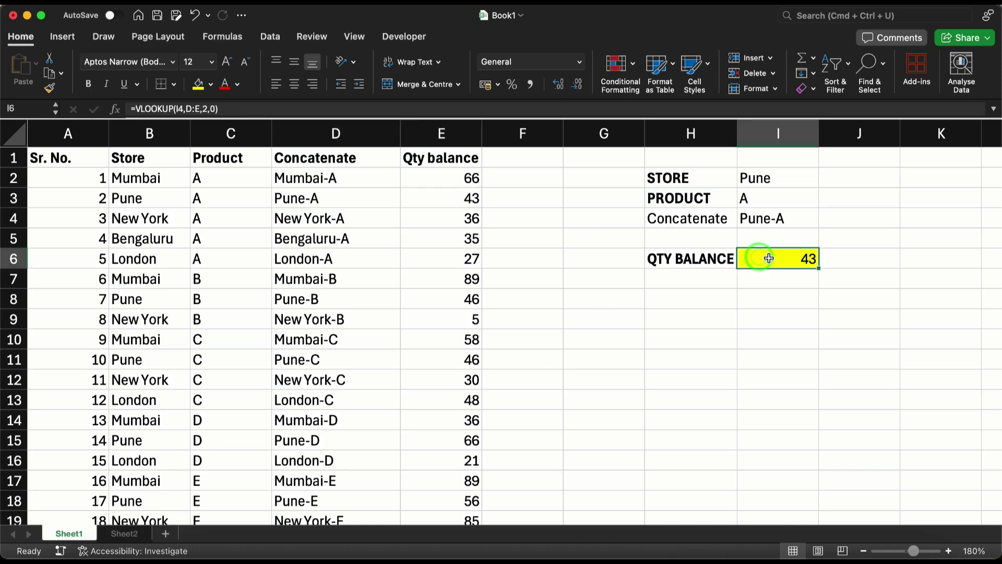
left_click_drag(713, 222, 774, 217)
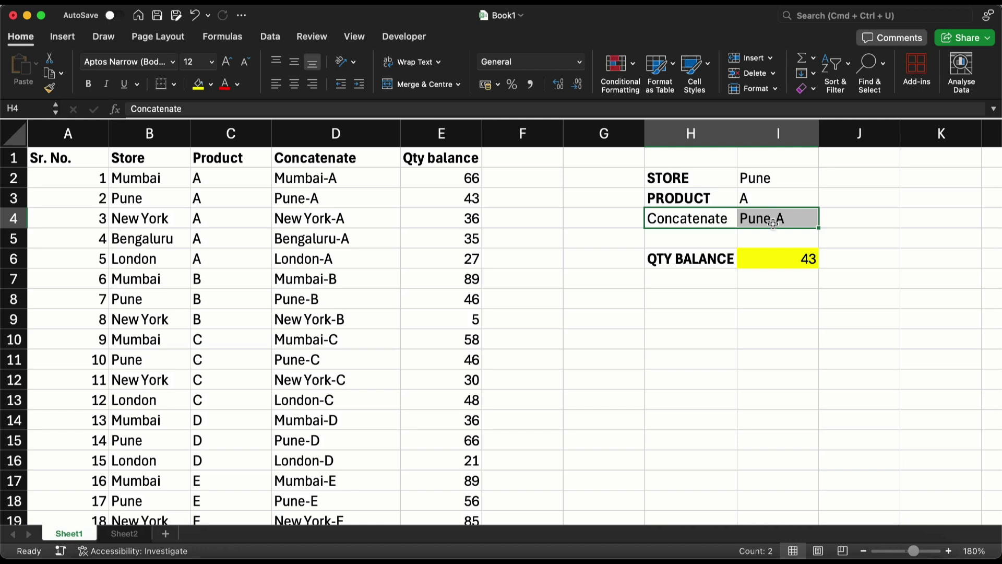
Clear the helper Concatenate row and change I6 to =VLOOKUP(CONCATENATE(I2,"-",I3),D:E,2,0).
key("Delete")
left_click(777, 260)
double_click(780, 260)
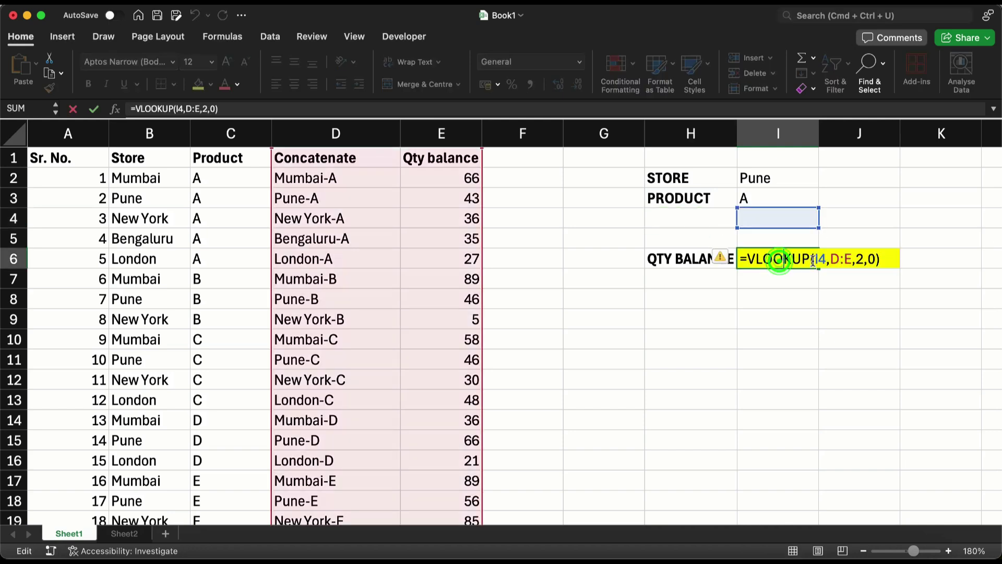
double_click(821, 259)
key("BackSpace")
type("c")
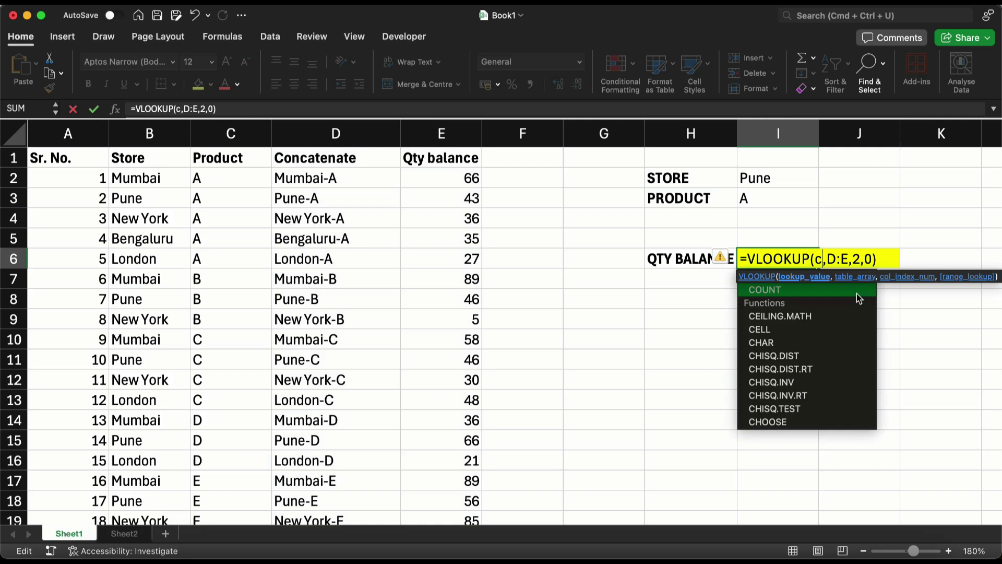
type("onc")
key("Down")
key("Tab")
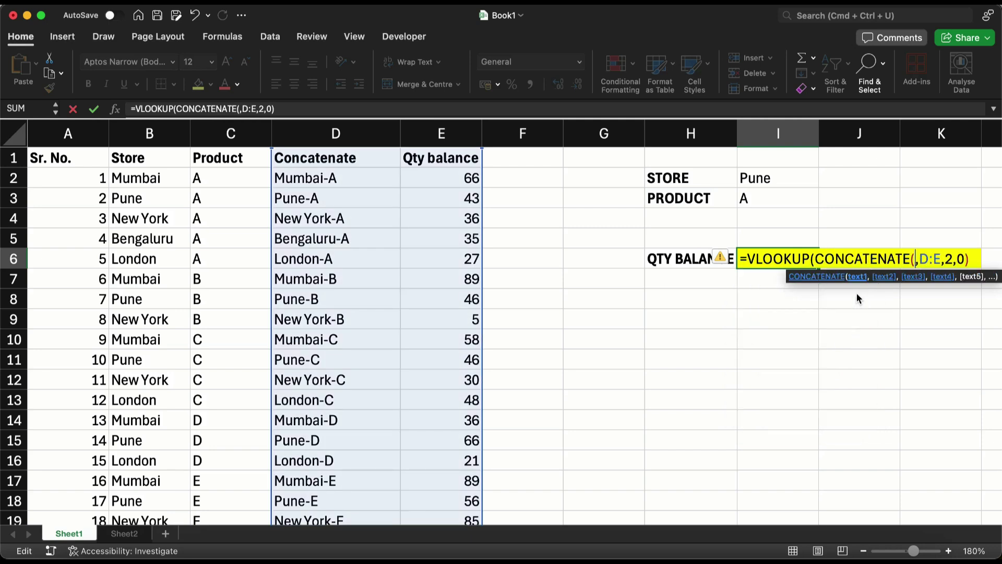
left_click(789, 178)
type(",")
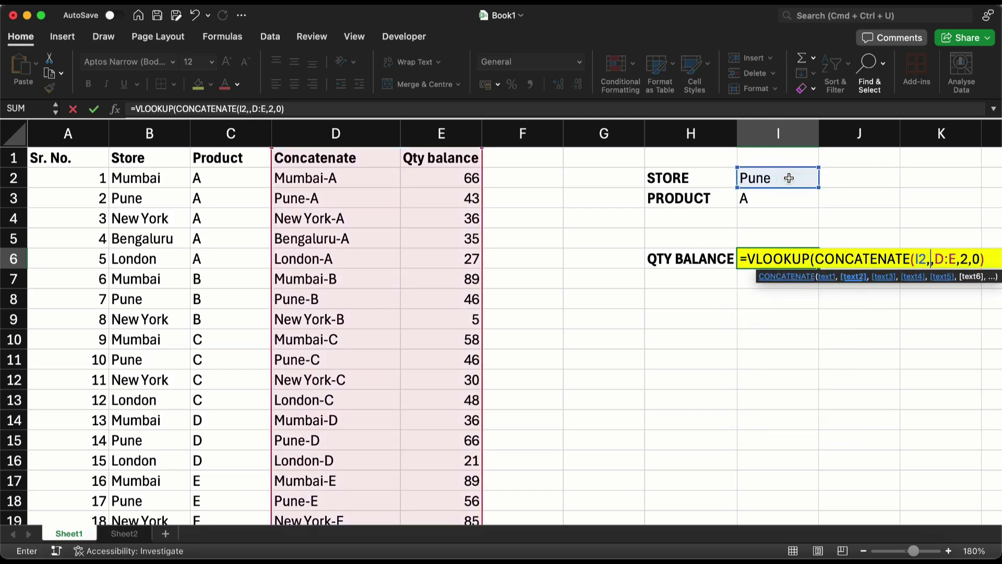
type("\"-\",")
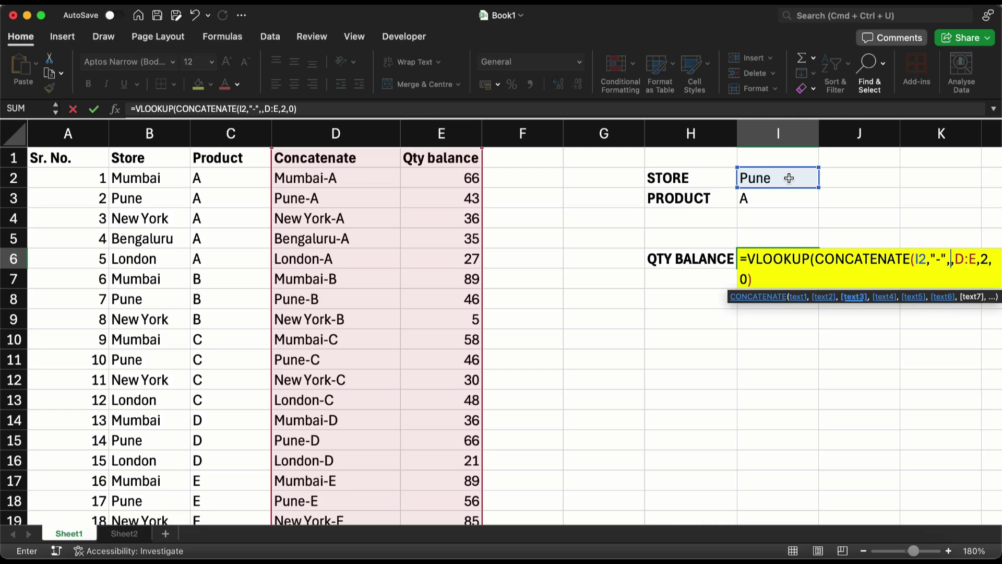
left_click(769, 201)
type(")")
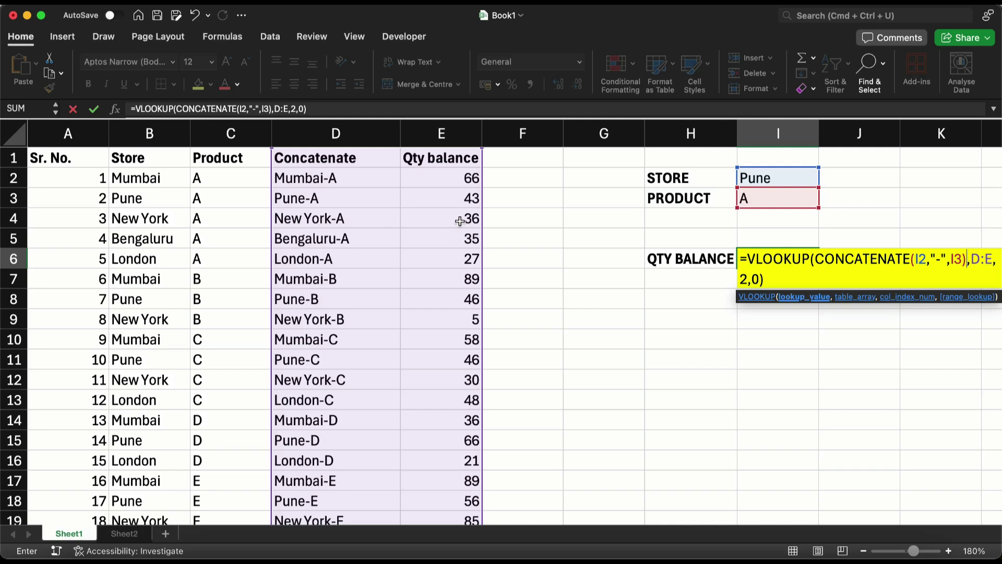
key("Return")
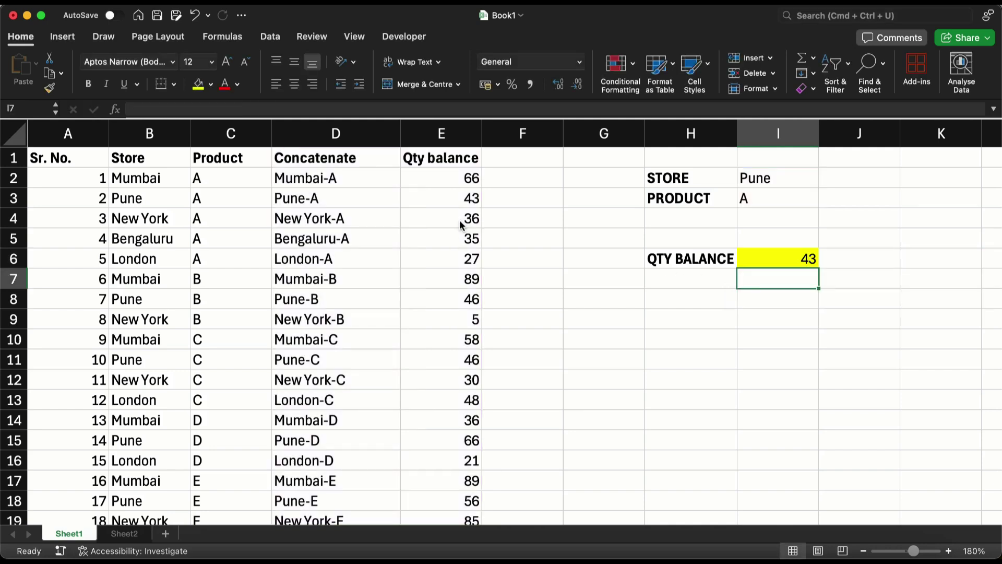
Recheck the emptied row 4 and the revised QTY BALANCE formula, still showing 43.
key("Up")
key("Up")
key("Left")
key("Up")
key("shift+Right")
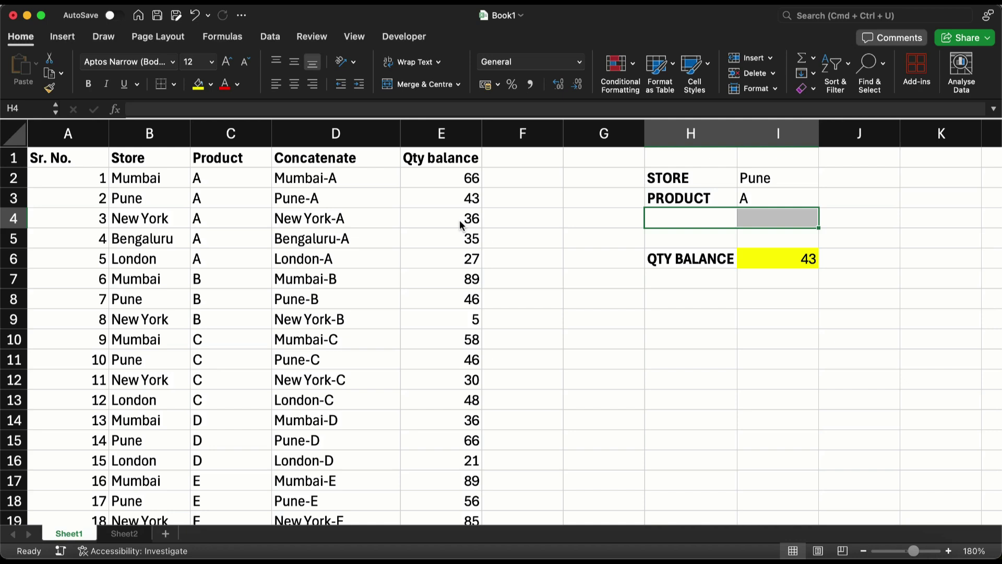
key("Right")
key("Down")
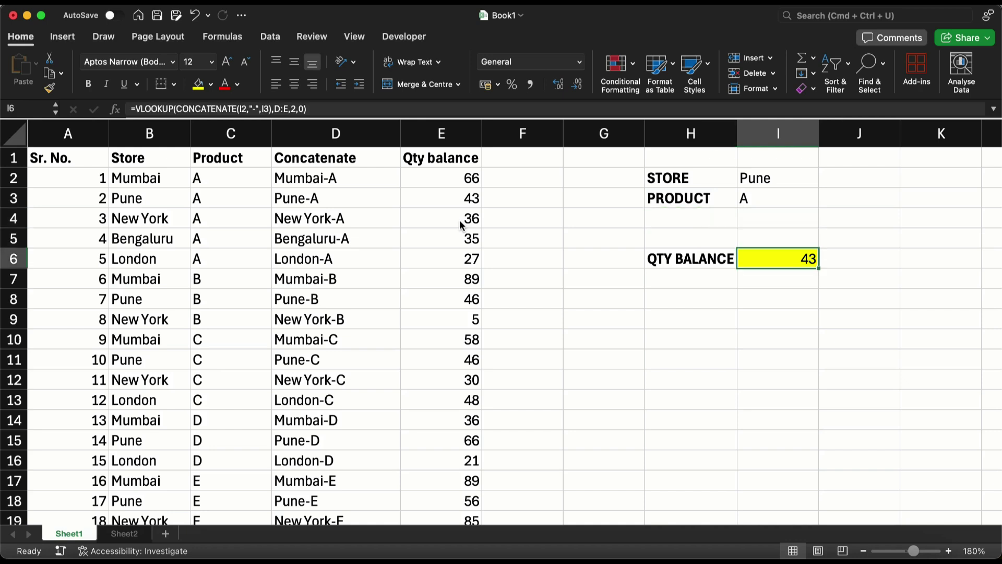
double_click(775, 258)
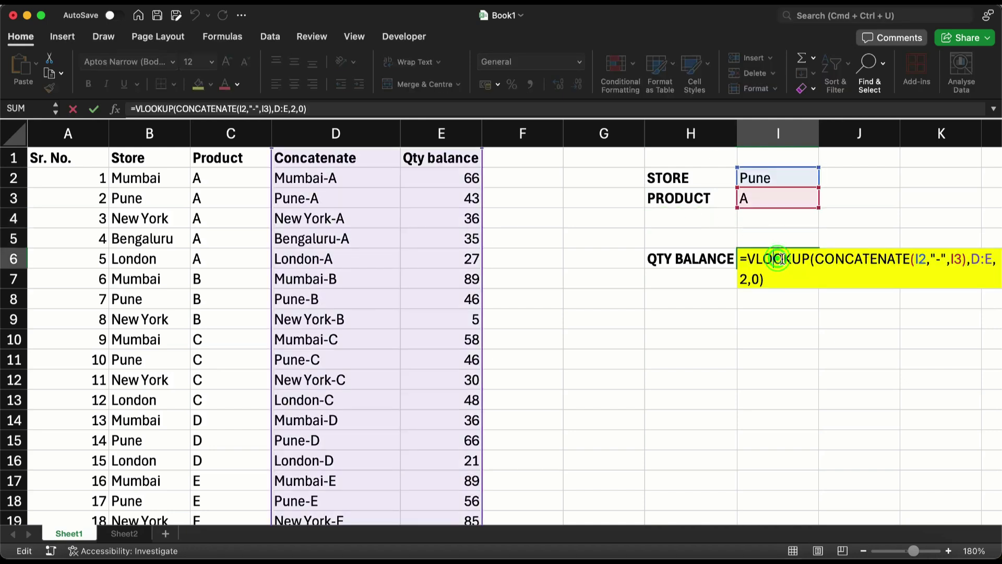
left_click(816, 276)
left_click(728, 353)
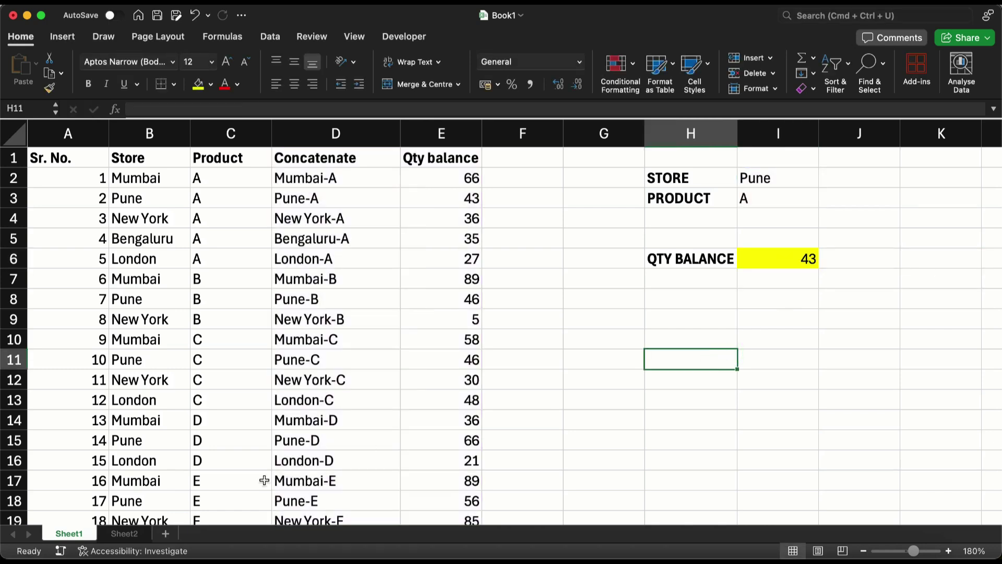
On Sheet2, select the Store/Product entries, the discount percentages, and Discount column J.
left_click(128, 533)
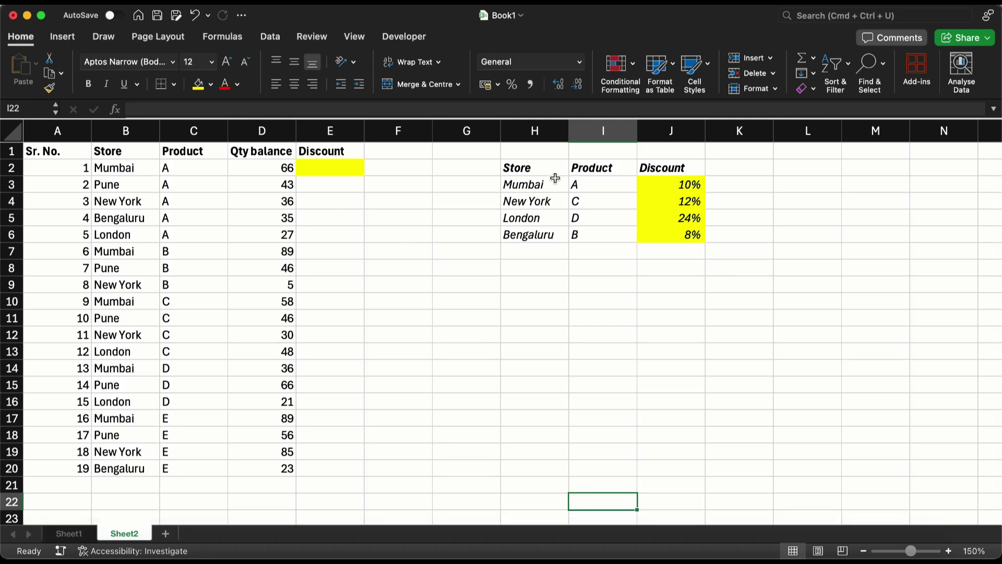
left_click_drag(555, 182, 589, 232)
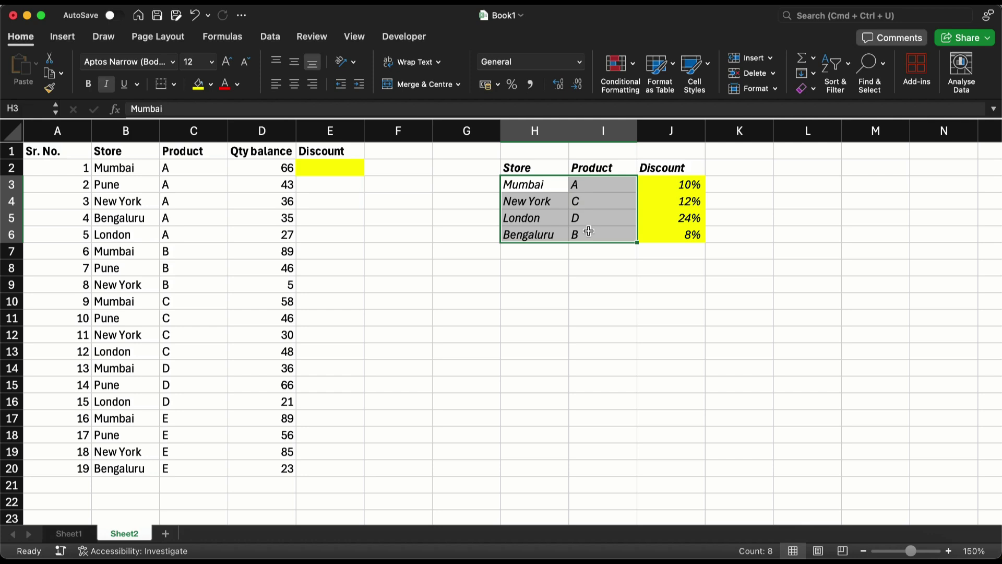
left_click_drag(653, 186, 657, 233)
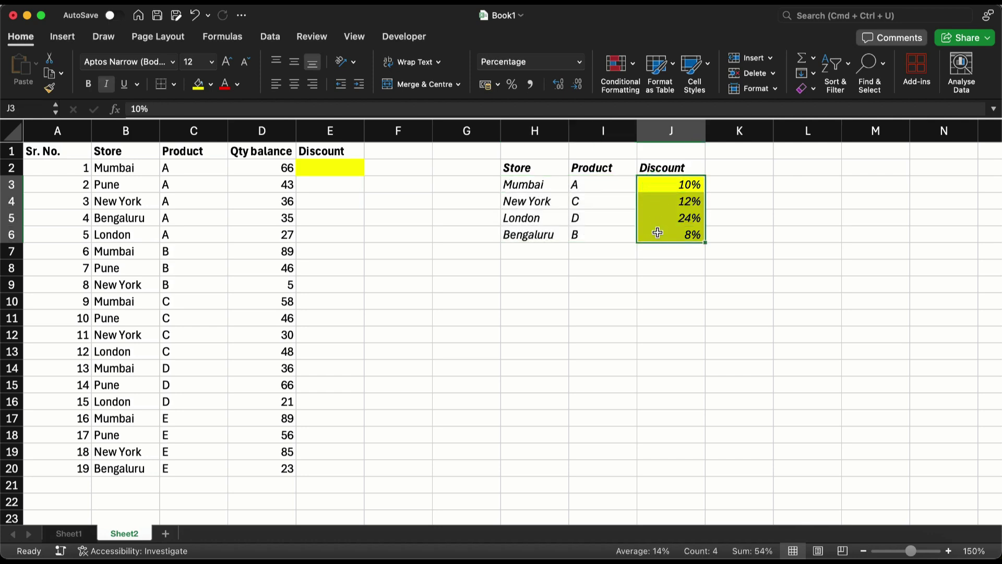
left_click(671, 186)
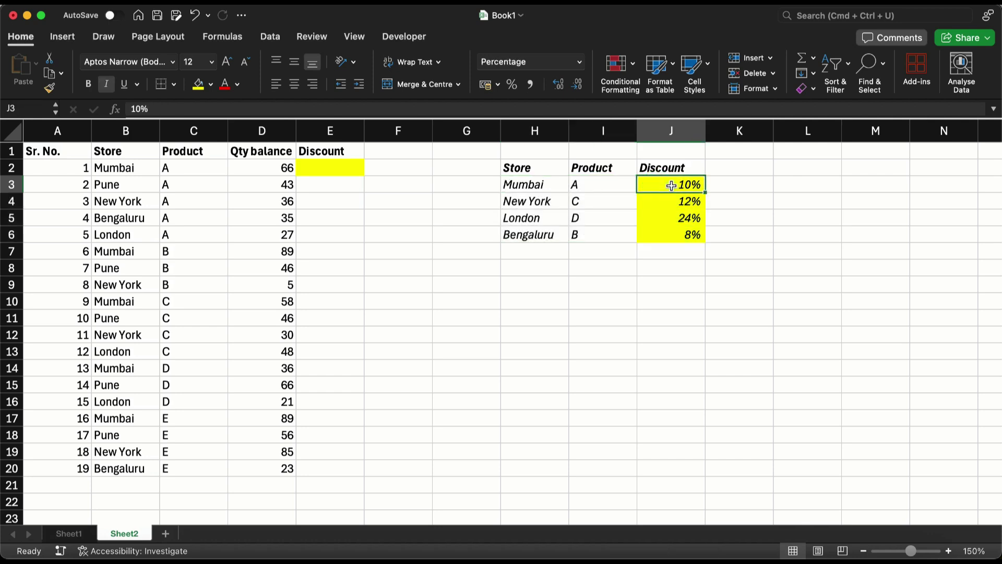
left_click(671, 133)
Insert a new column J before Discount with the header 'Concatenate'.
right_click(672, 134)
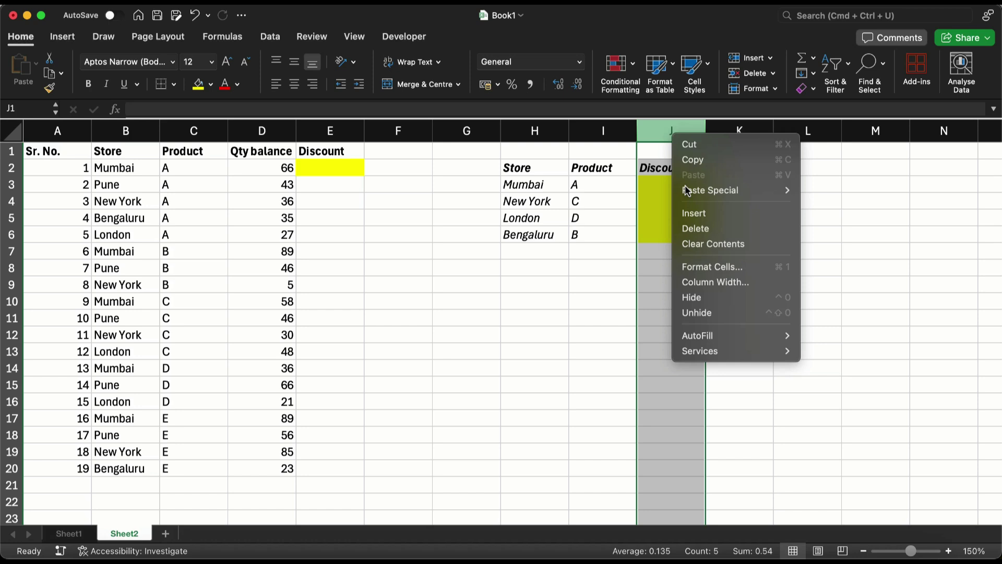
left_click(694, 213)
left_click(669, 169)
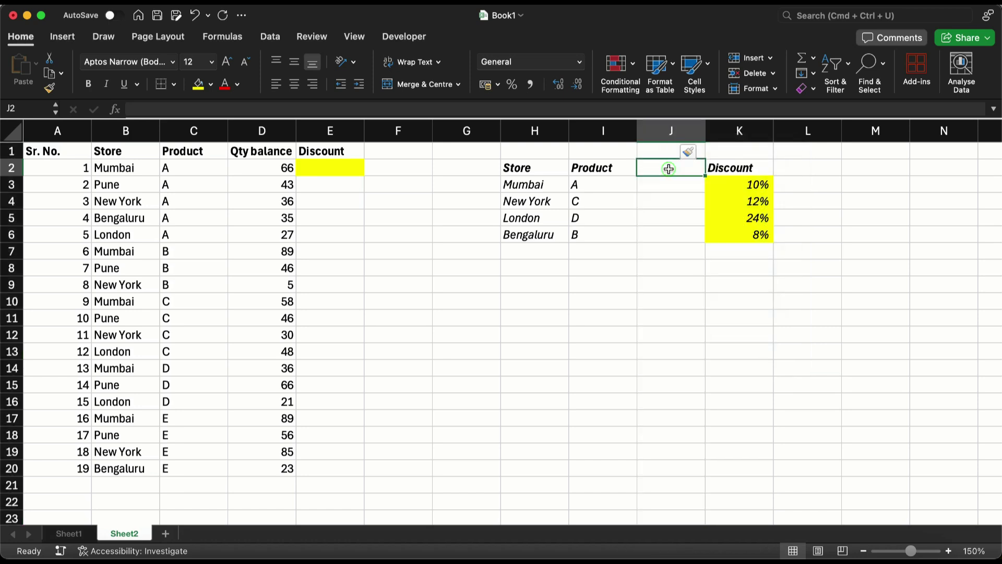
type("Concatena")
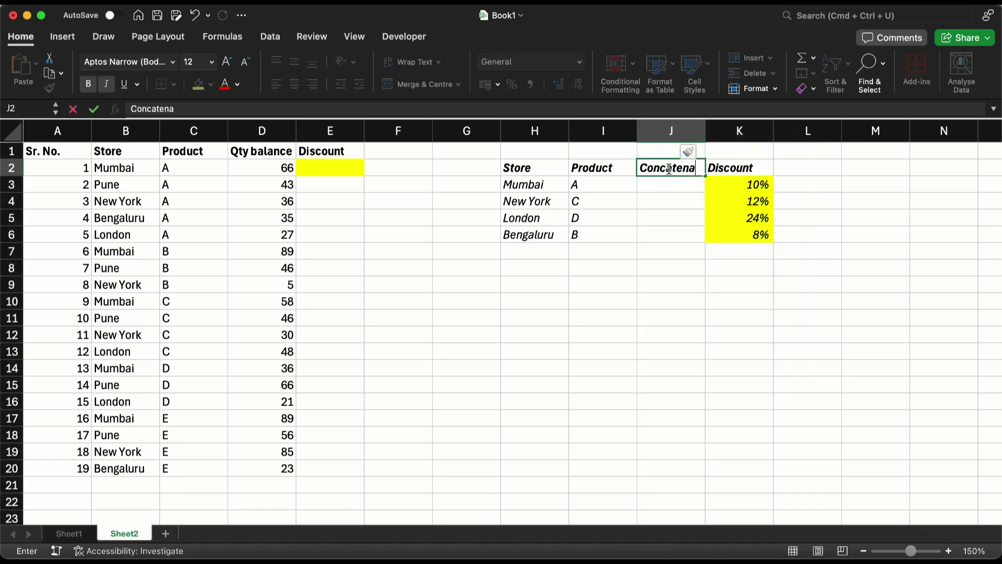
type("te")
key("Return")
Enter =CONCATENATE(H3,"-",I3) in J3 to build the key Mumbai-A.
type("=conc")
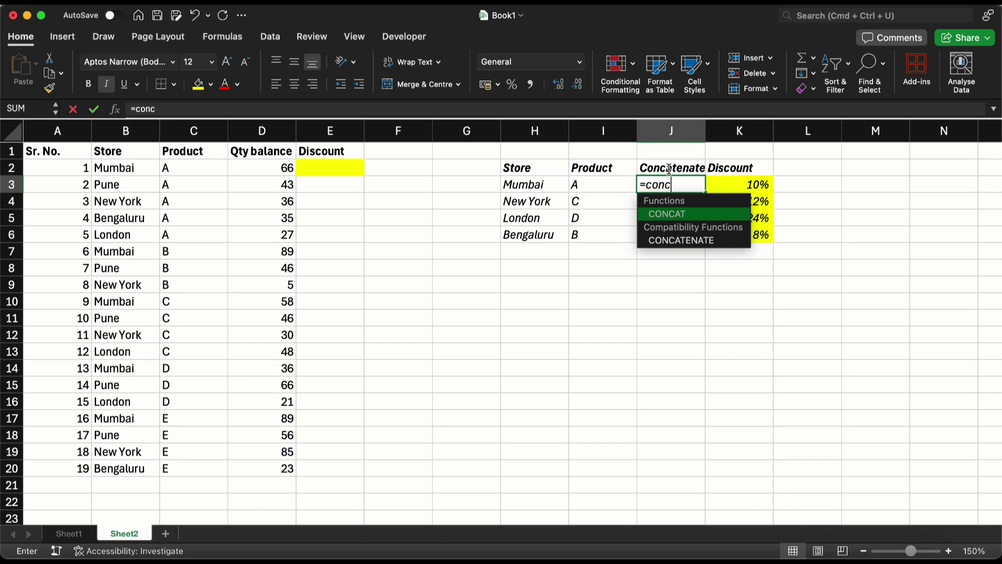
key("Down")
key("Tab")
key("Left")
key("Left")
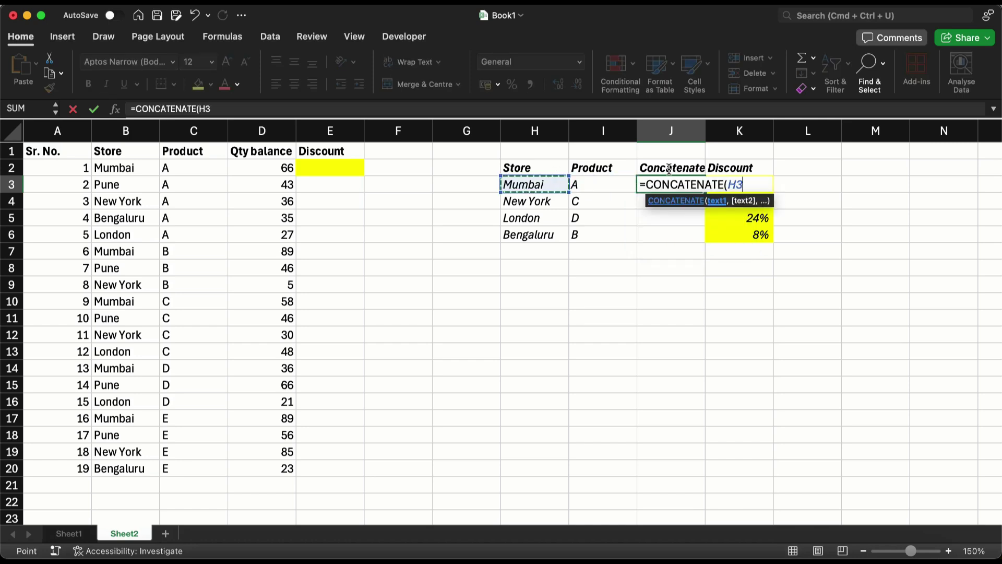
type(",\"-\"")
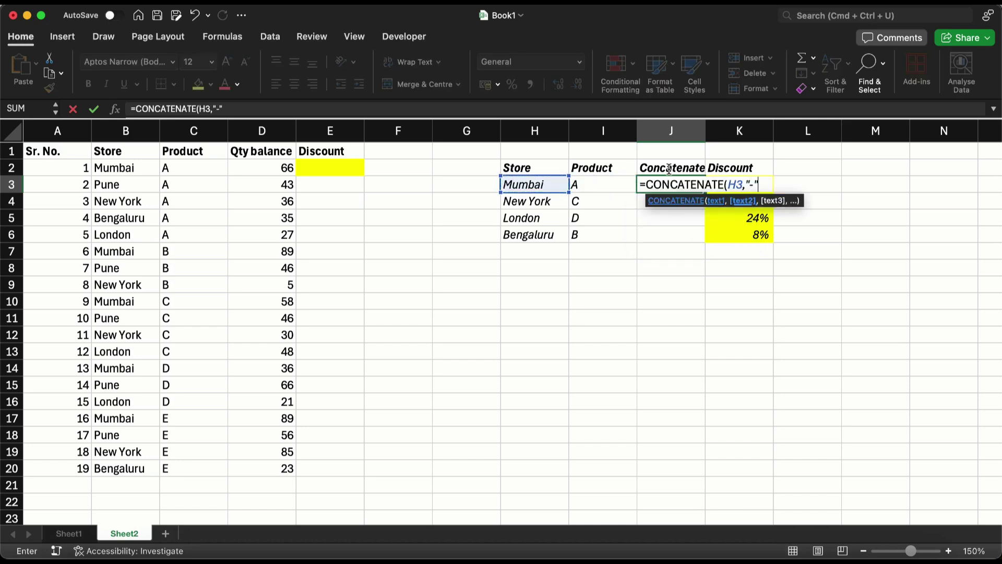
type(",")
key("Left")
type(")")
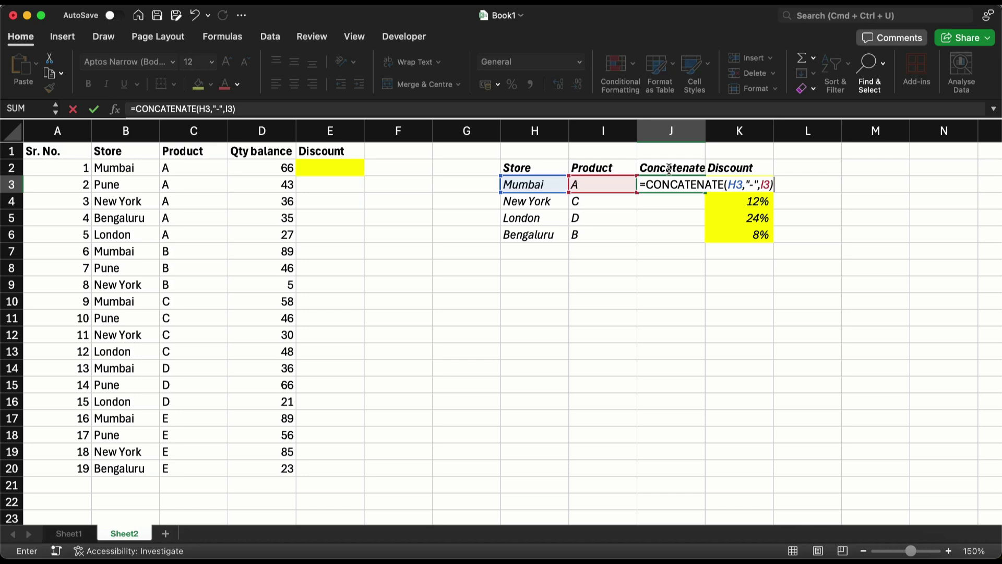
key("Return")
Autofit column J and fill the key formula down to Bengaluru-B.
double_click(706, 131)
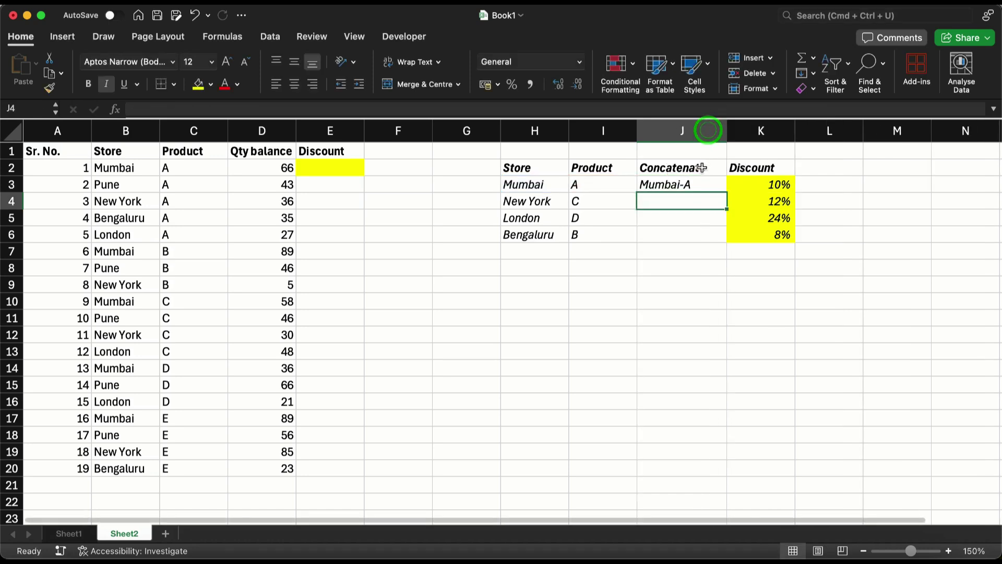
left_click(698, 186)
double_click(727, 193)
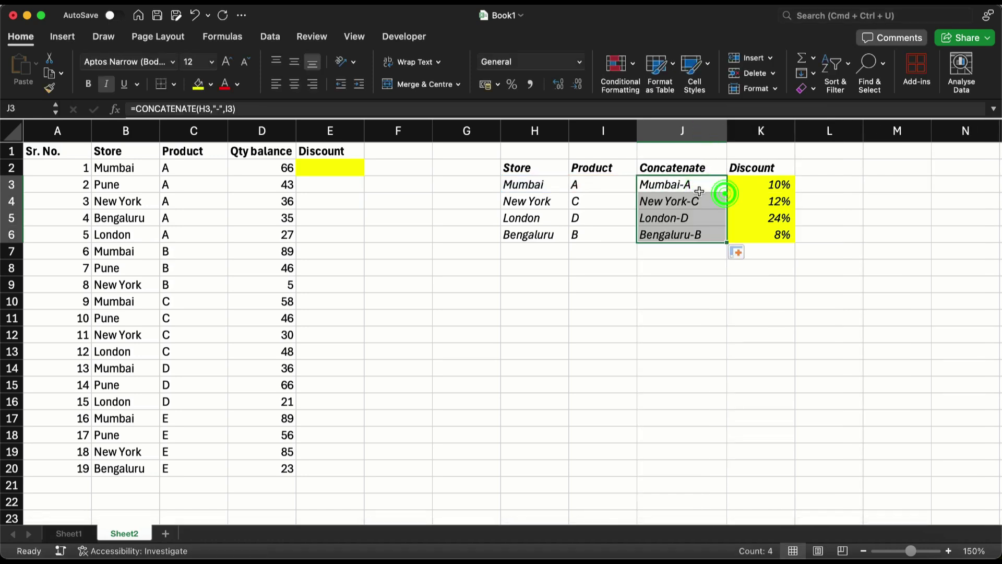
left_click(699, 189)
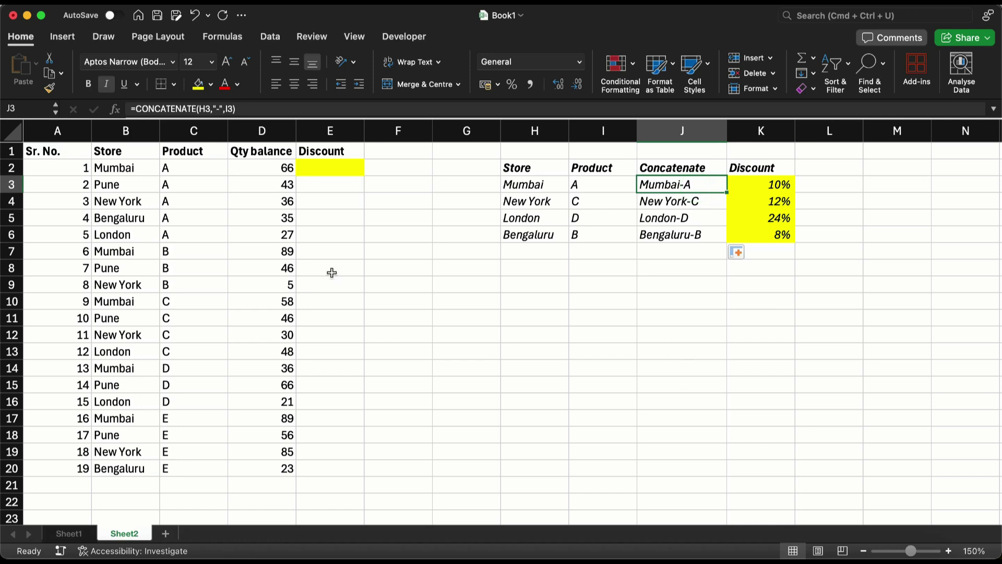
Start a VLOOKUP in E2 using CONCATENATE(B2,"-",C2) as the lookup value.
left_click(331, 167)
type("=")
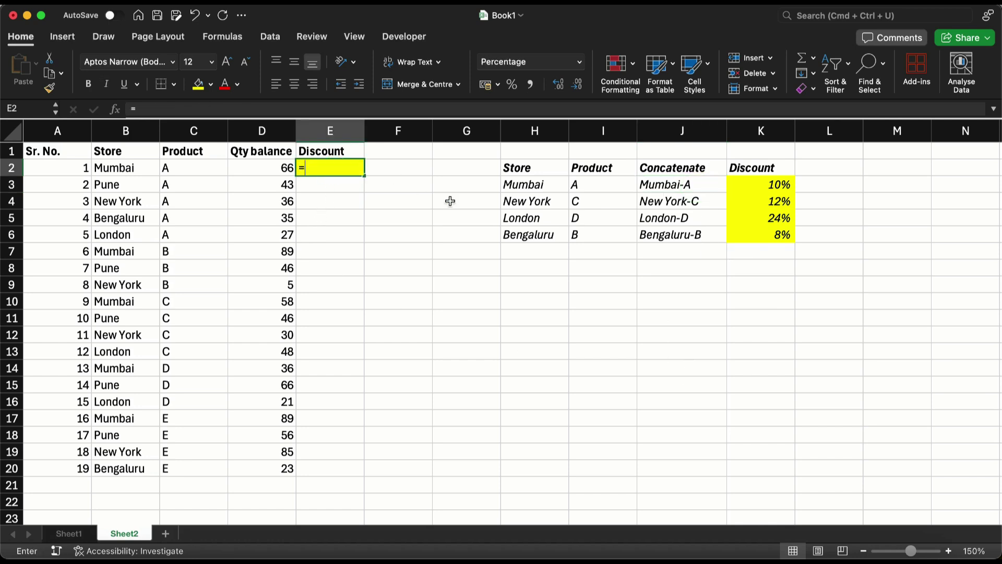
type("vlo")
key("Tab")
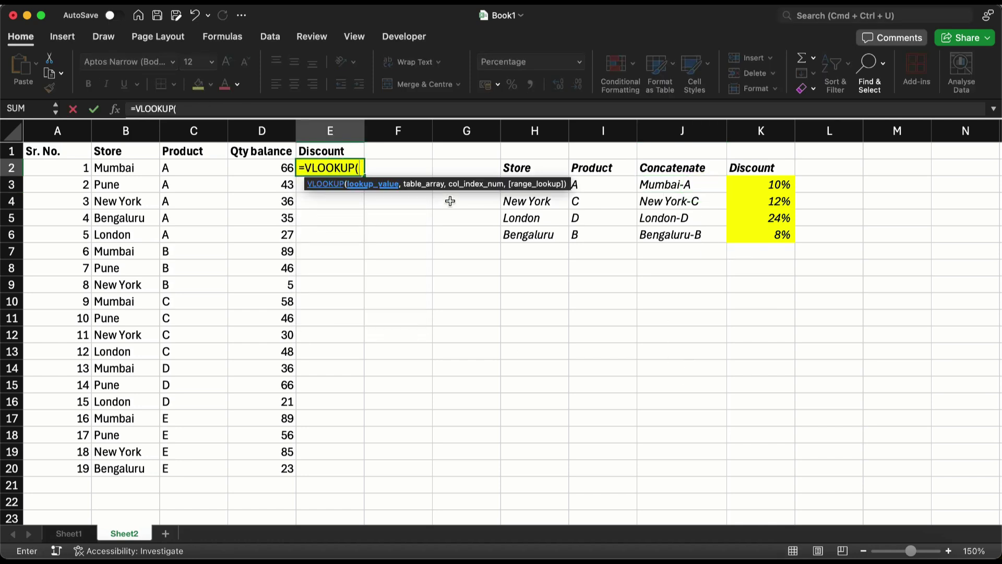
type("conc")
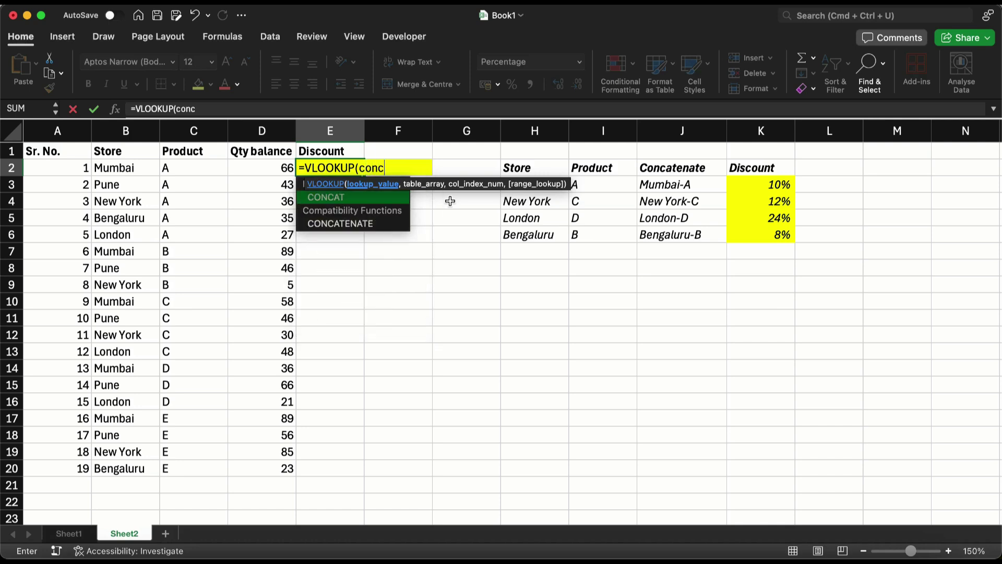
key("Down")
key("Tab")
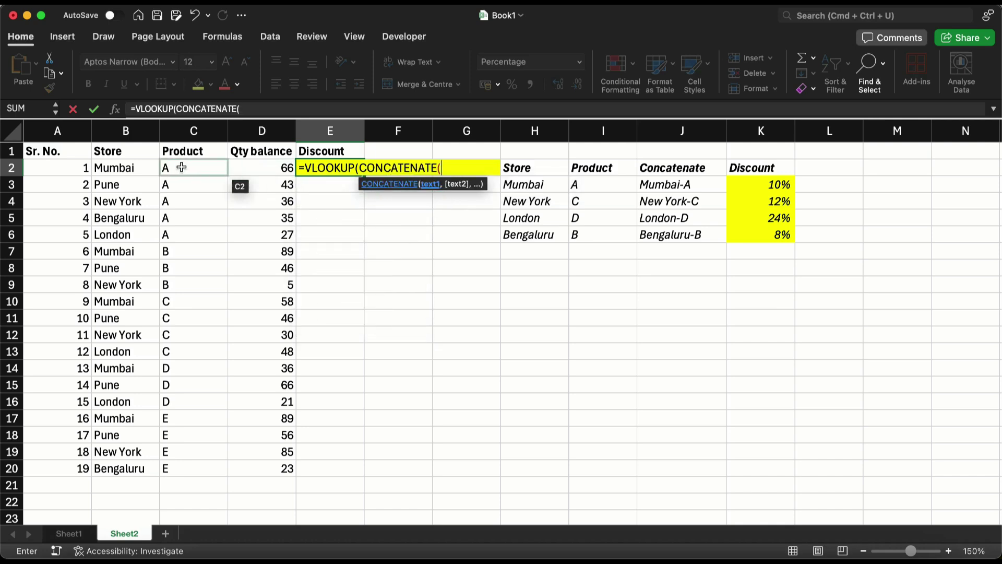
left_click(131, 168)
type(",\"-")
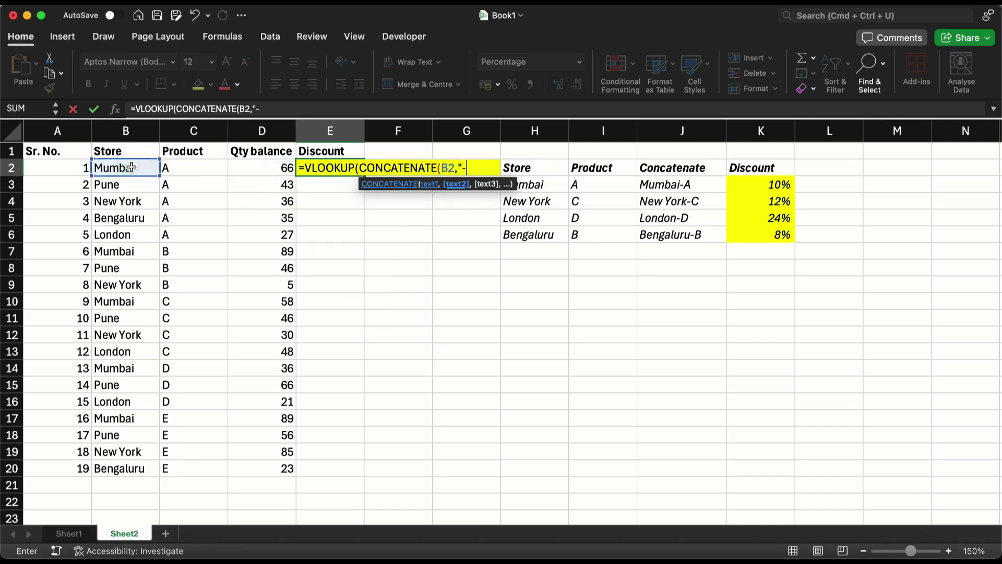
type("\",")
left_click(182, 168)
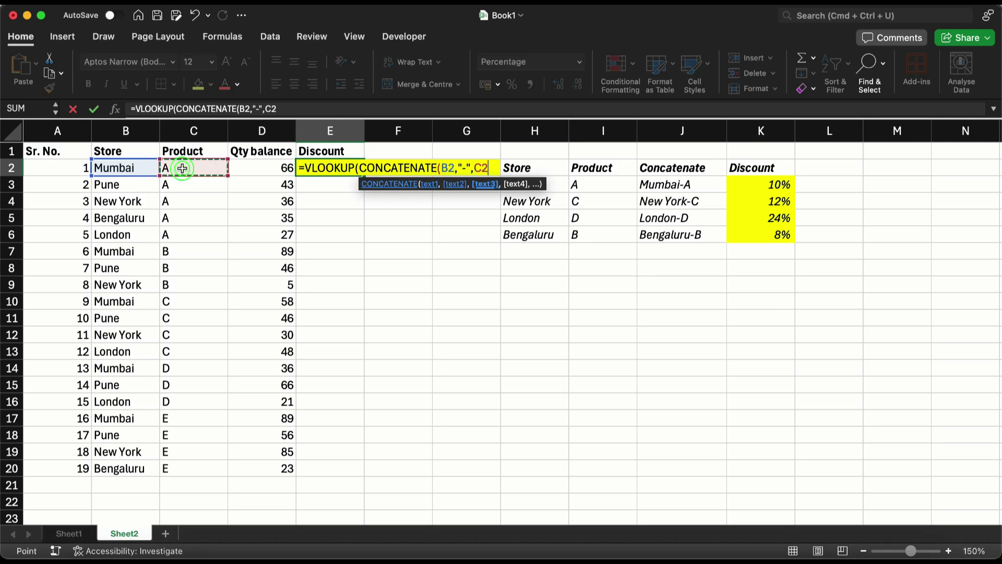
type(")")
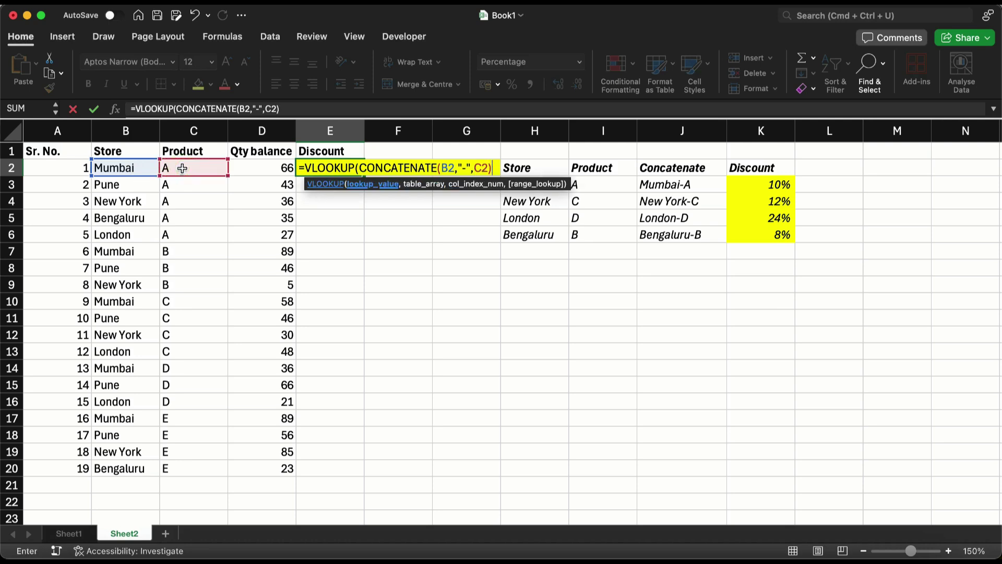
type(",")
Complete the lookup with table J2:K6, column 2 and exact match, returning 10%.
left_click(676, 166)
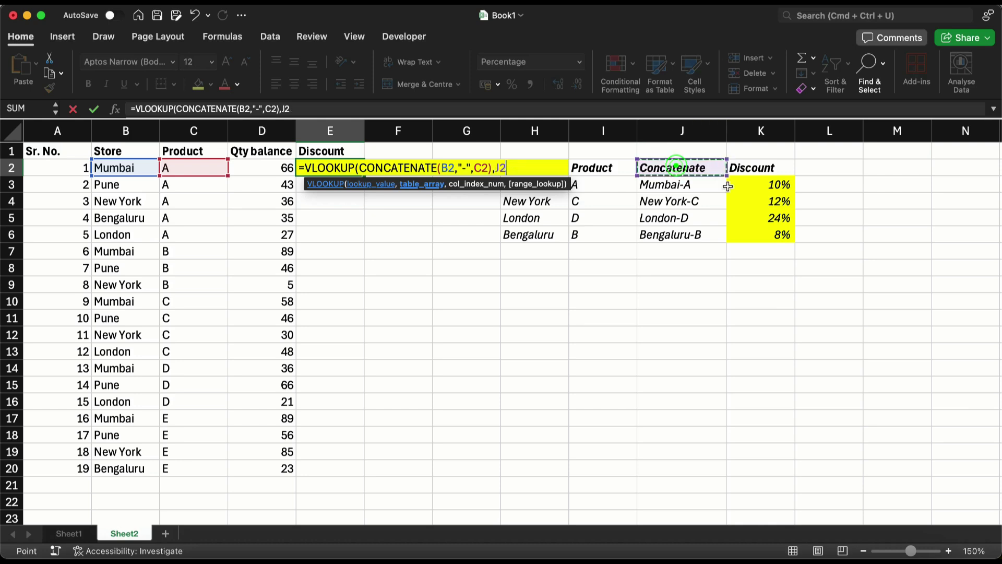
left_click_drag(728, 186, 735, 237)
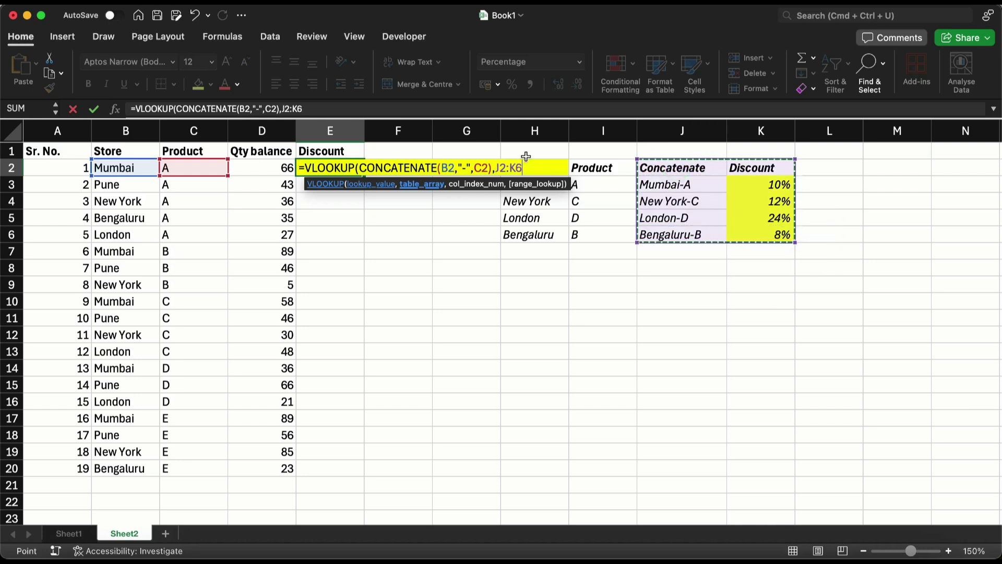
type(",")
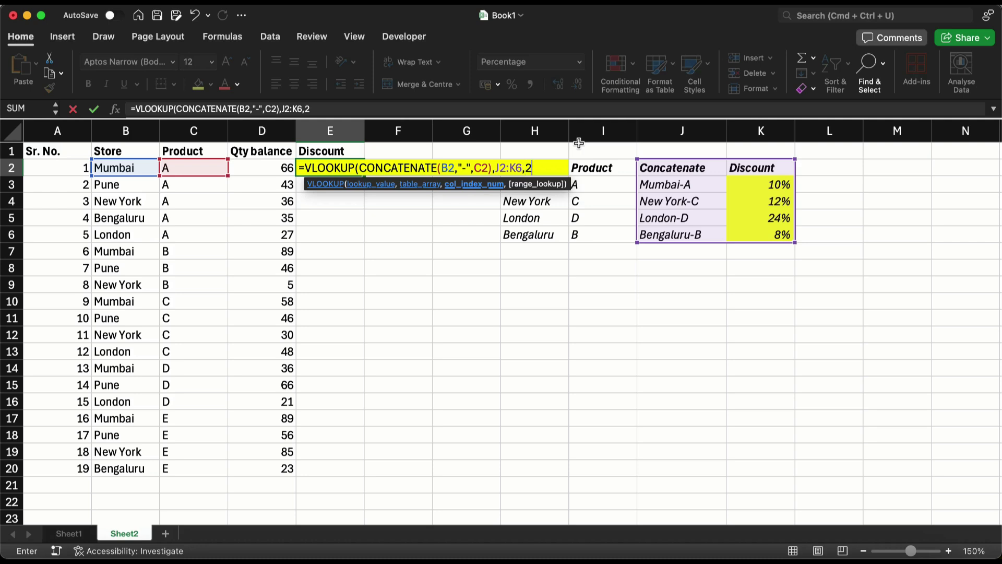
type("2,0")
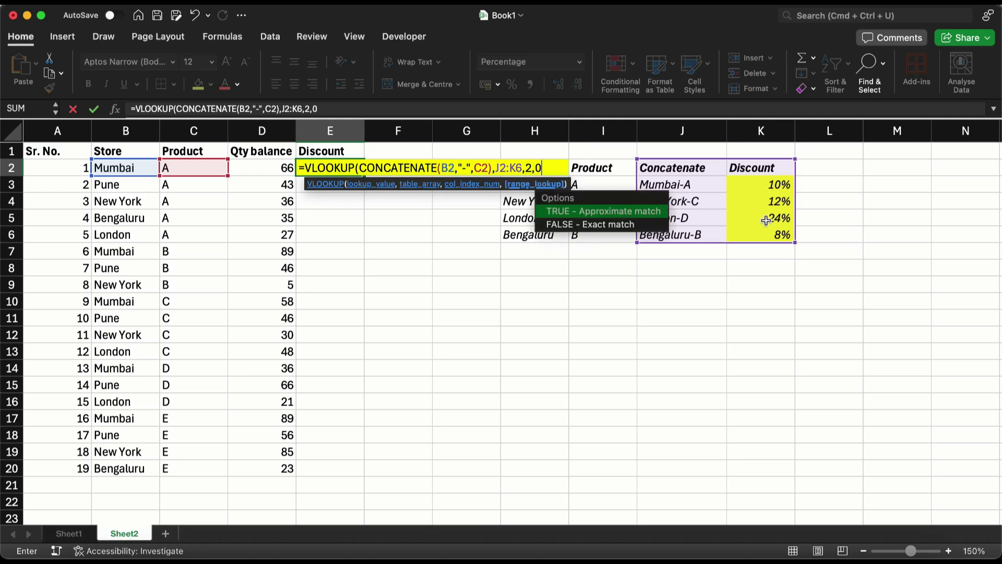
type(")")
key("Return")
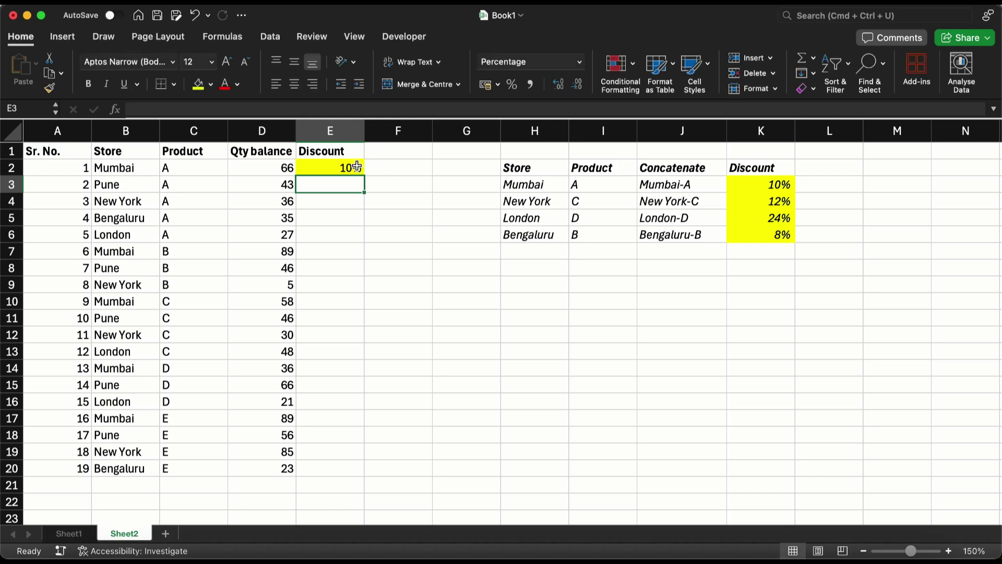
Make E2's table reference absolute ($J$2:$K$6) and fill the formula down to E20.
left_click(356, 167)
double_click(348, 168)
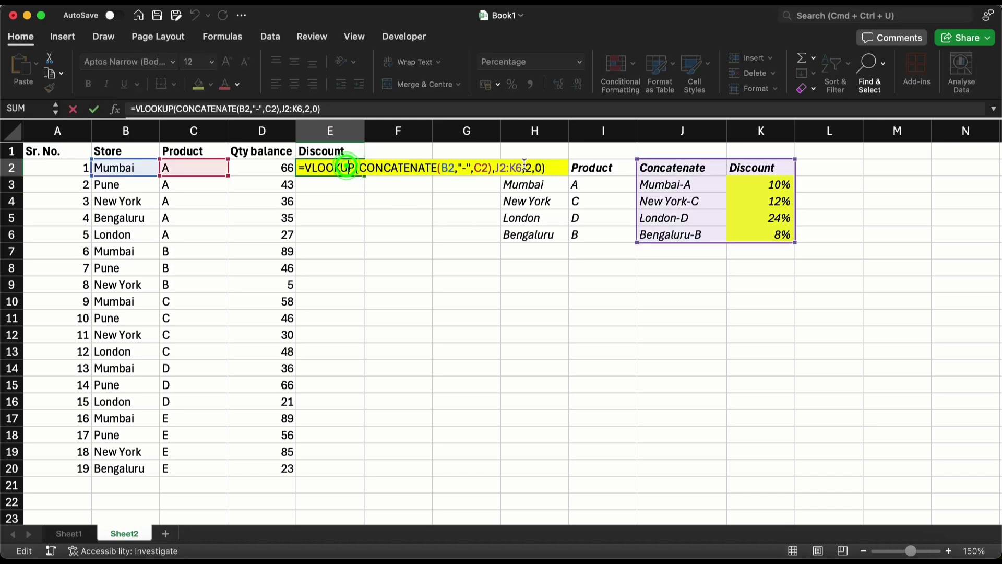
left_click_drag(496, 168, 519, 168)
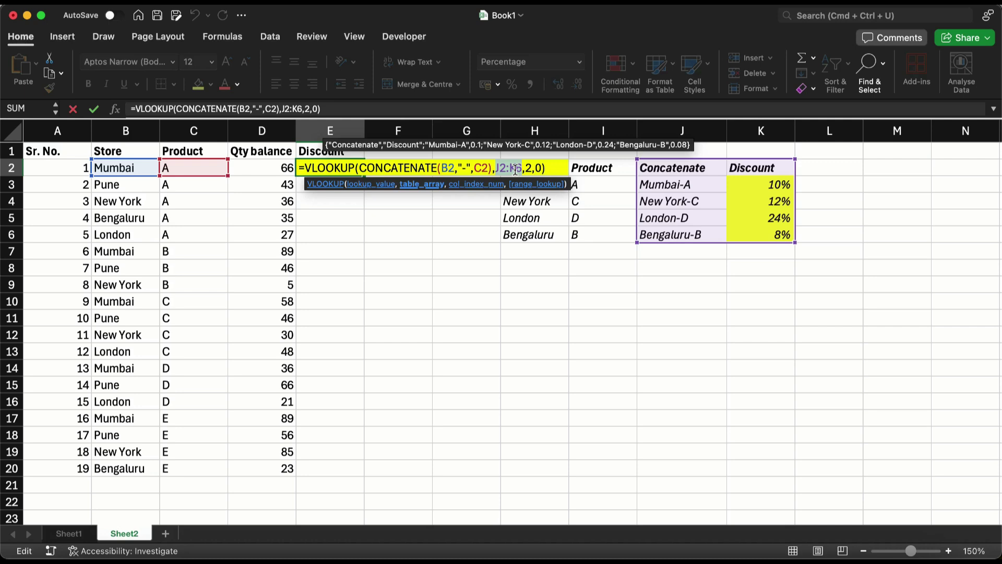
key("F4")
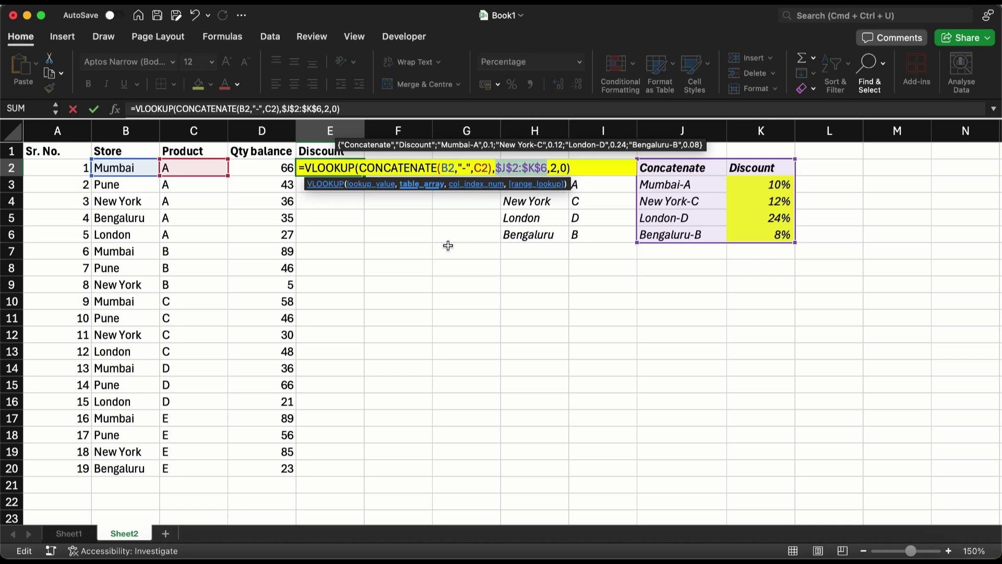
key("Return")
key("Up")
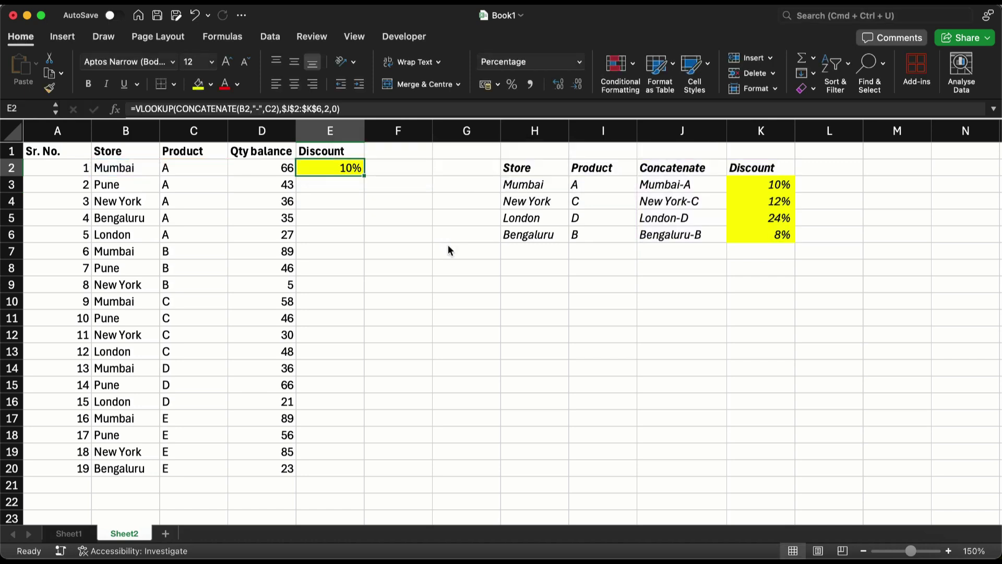
double_click(365, 176)
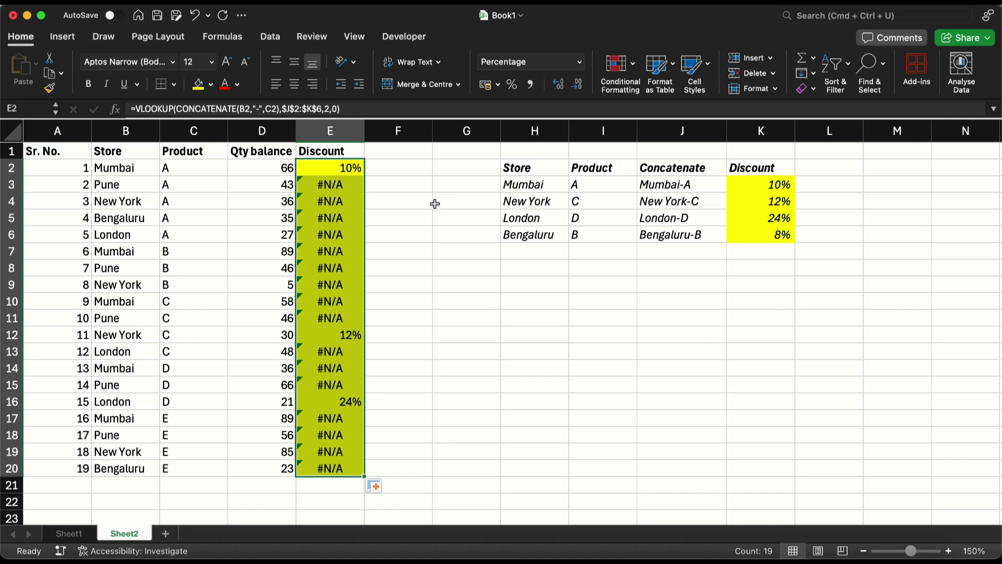
left_click(674, 187)
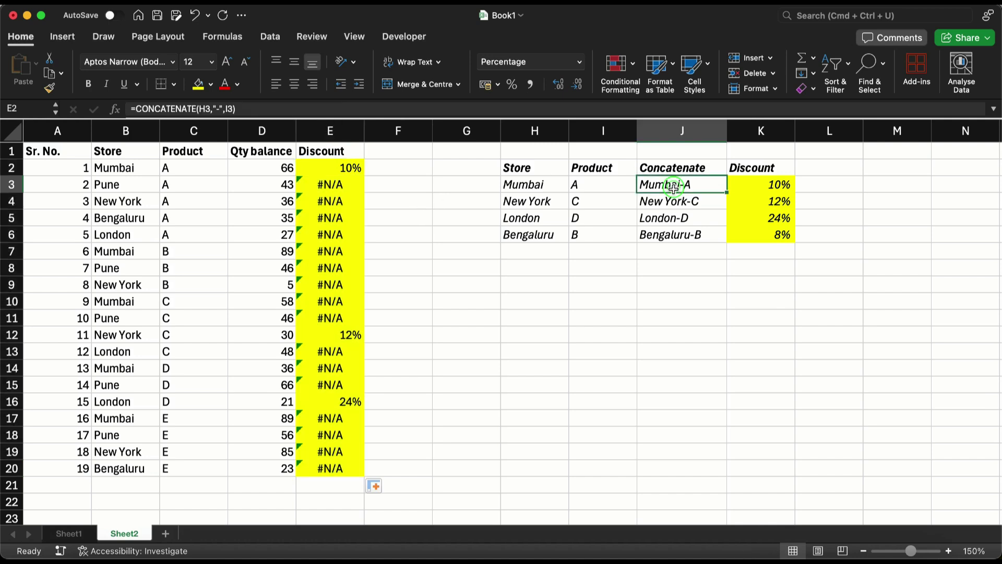
left_click_drag(673, 187, 678, 234)
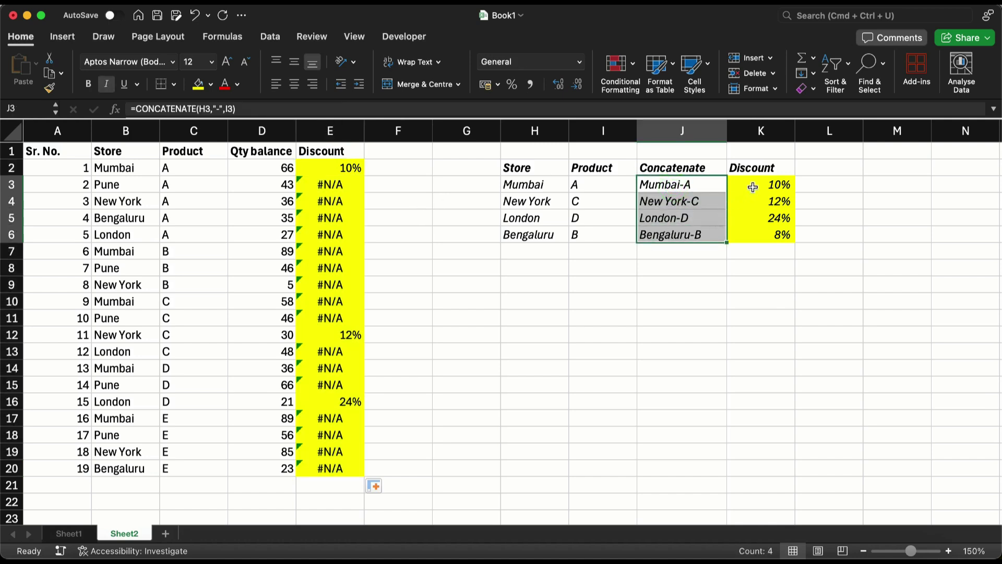
left_click_drag(752, 186, 747, 236)
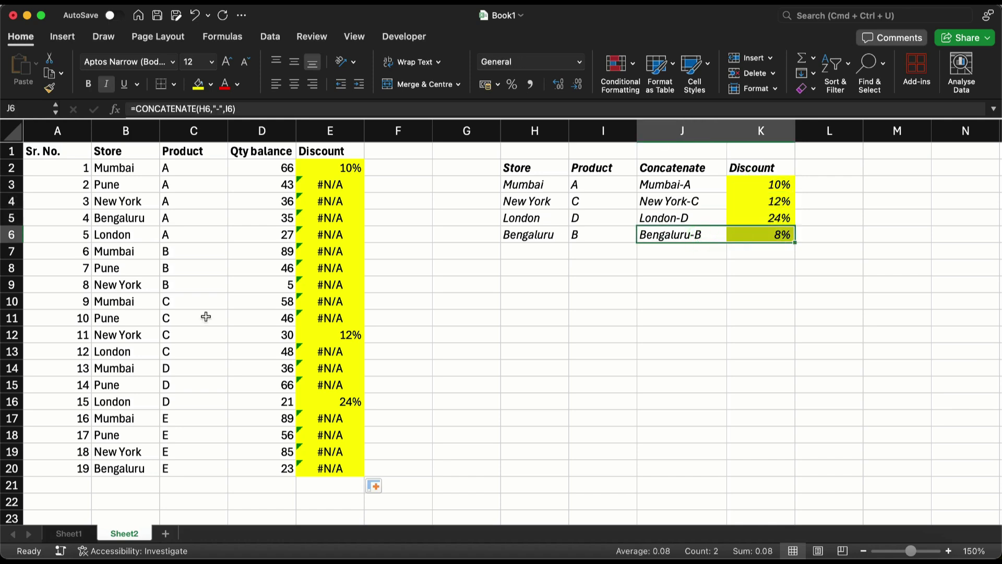
left_click(179, 254)
left_click_drag(178, 254, 209, 280)
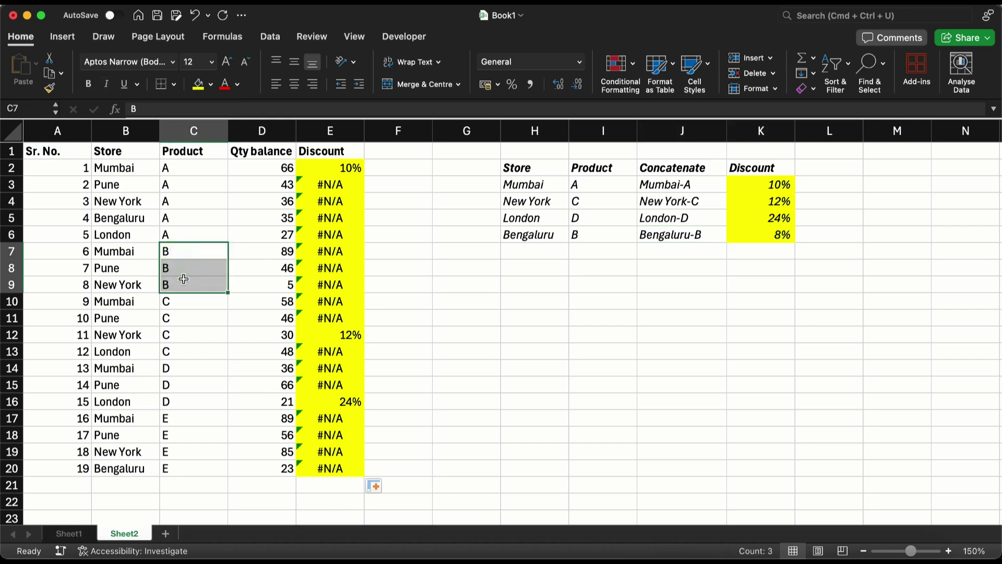
left_click(343, 168)
Wrap E2's lookup in IFERROR(…,0) and fill it down E2:E20.
double_click(343, 168)
left_click(305, 168)
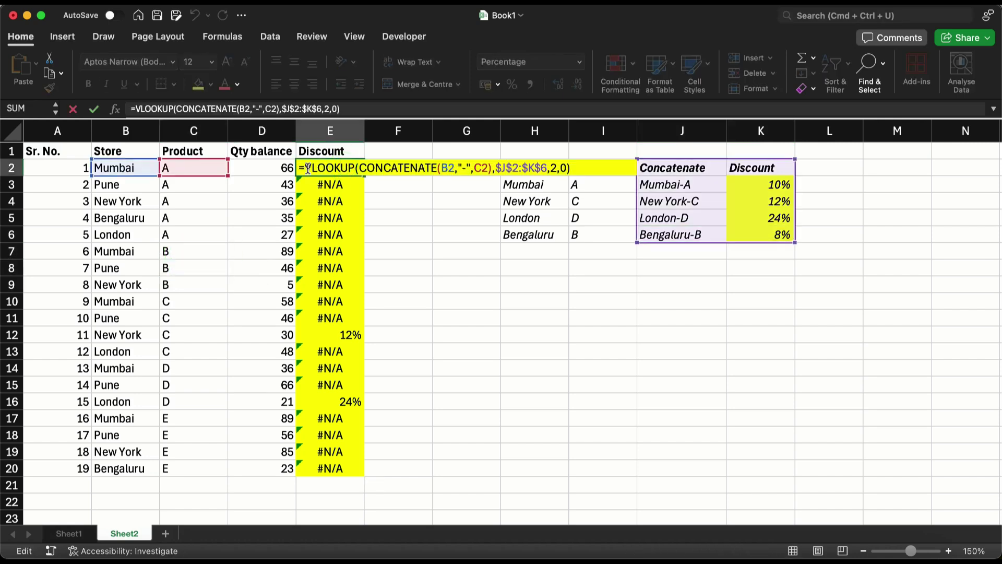
type("iferr")
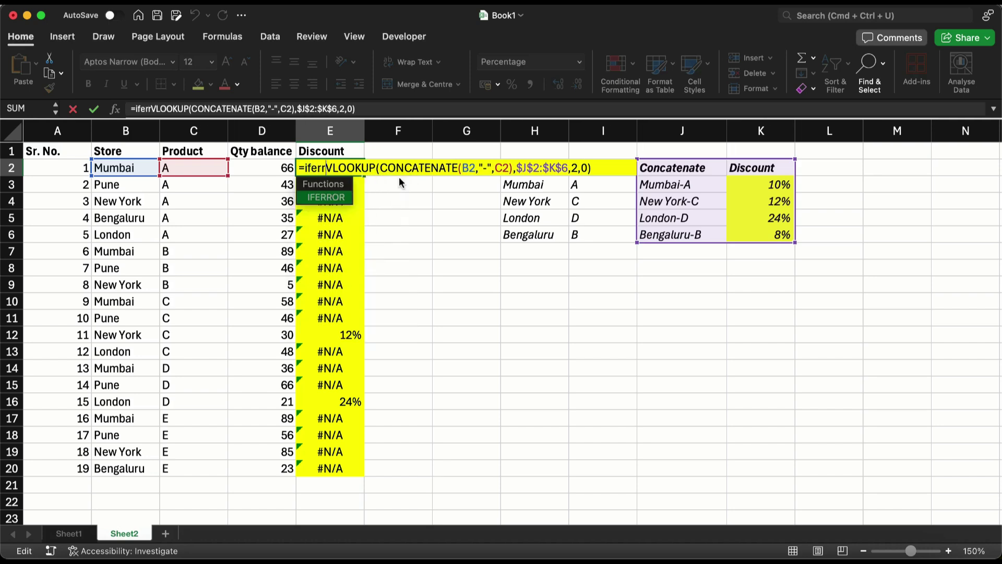
key("Tab")
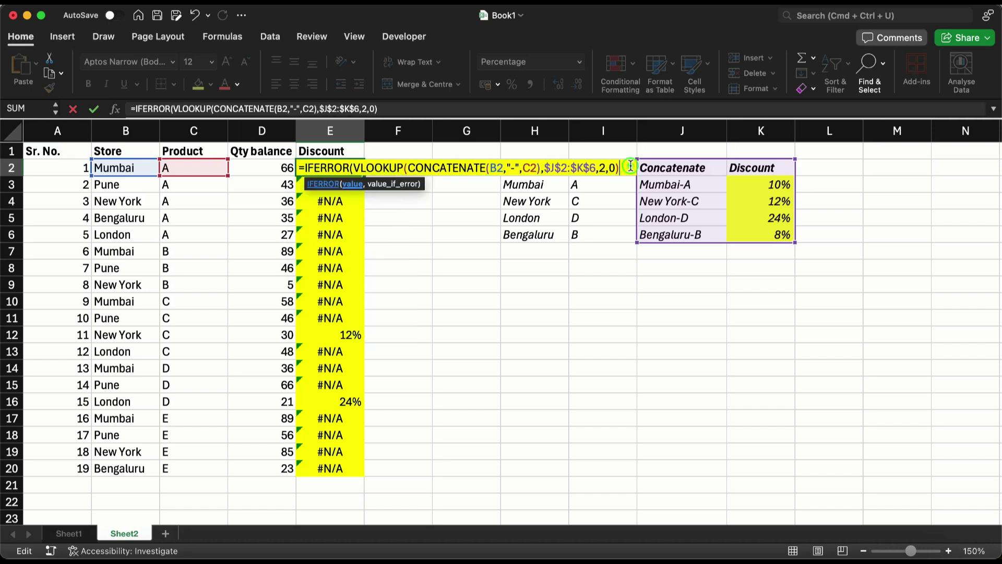
left_click(629, 167)
type(",0")
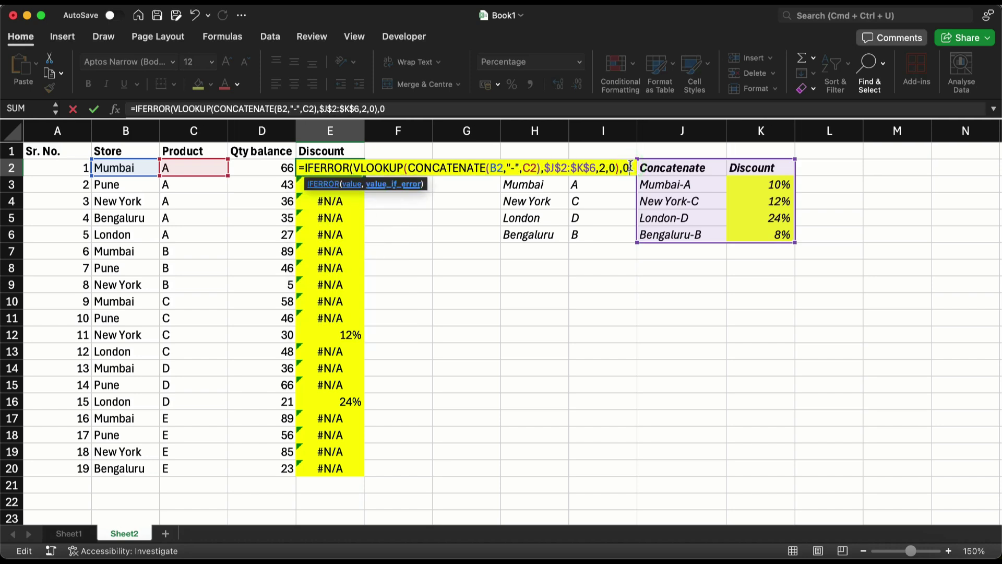
type(")")
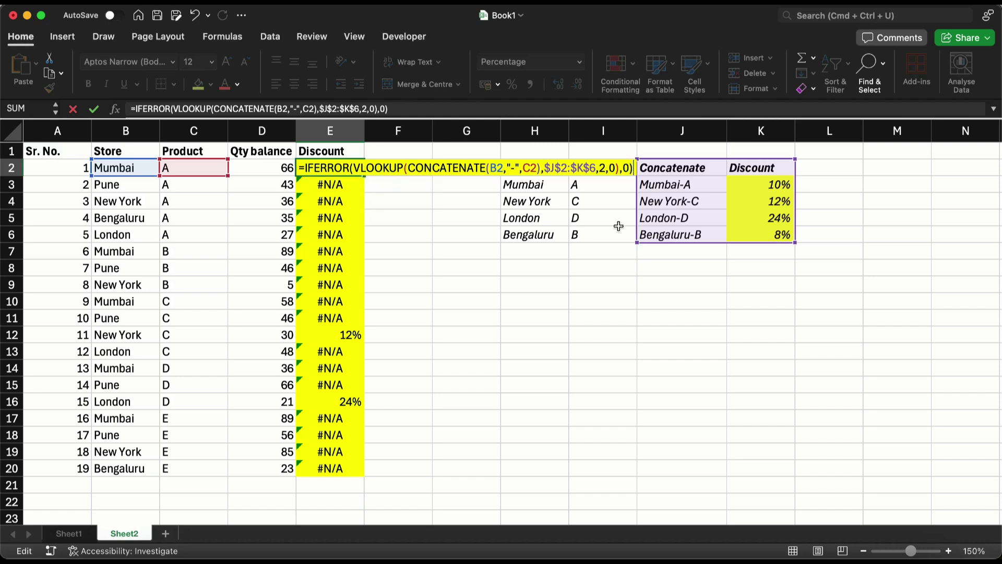
key("Return")
key("Up")
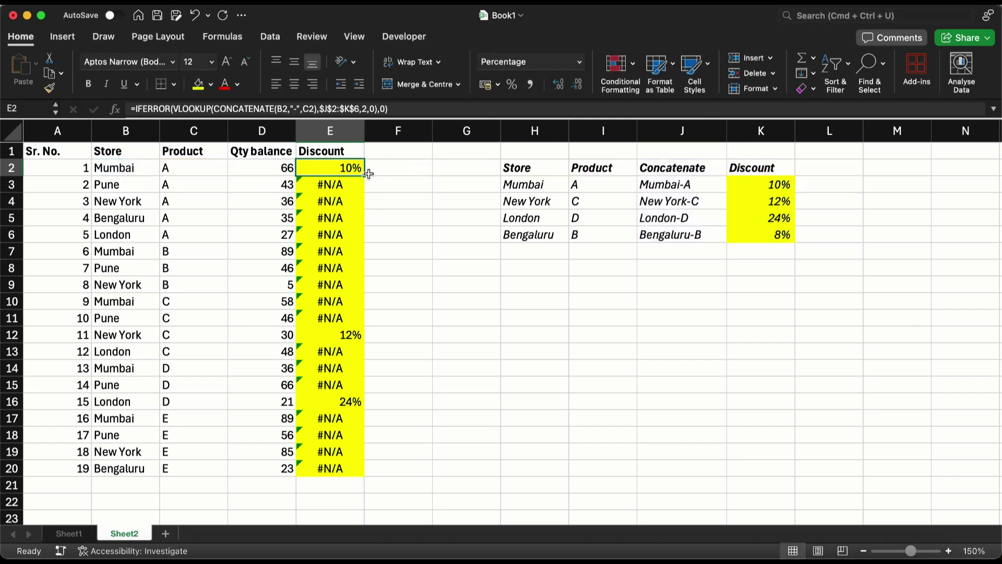
double_click(364, 175)
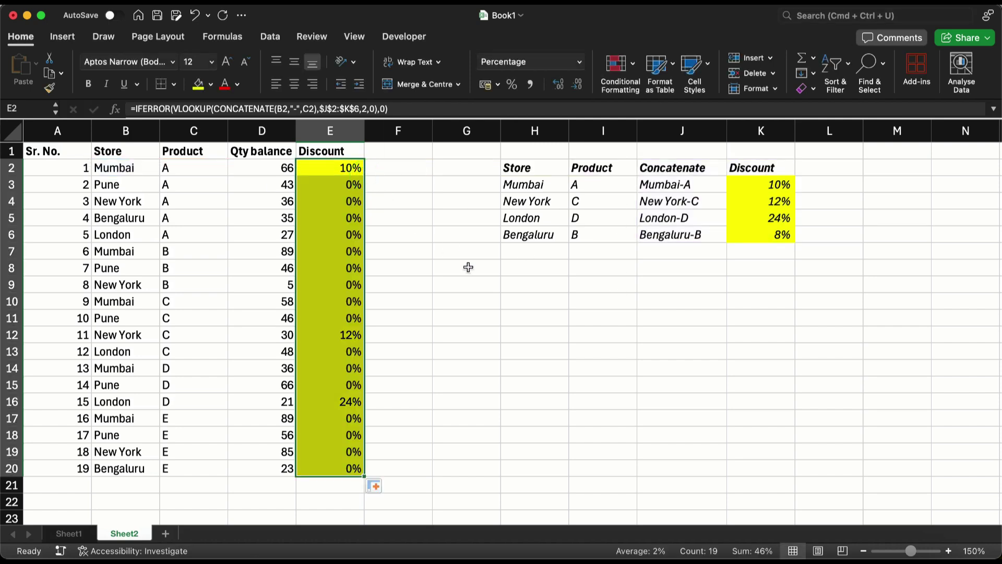
left_click(319, 168)
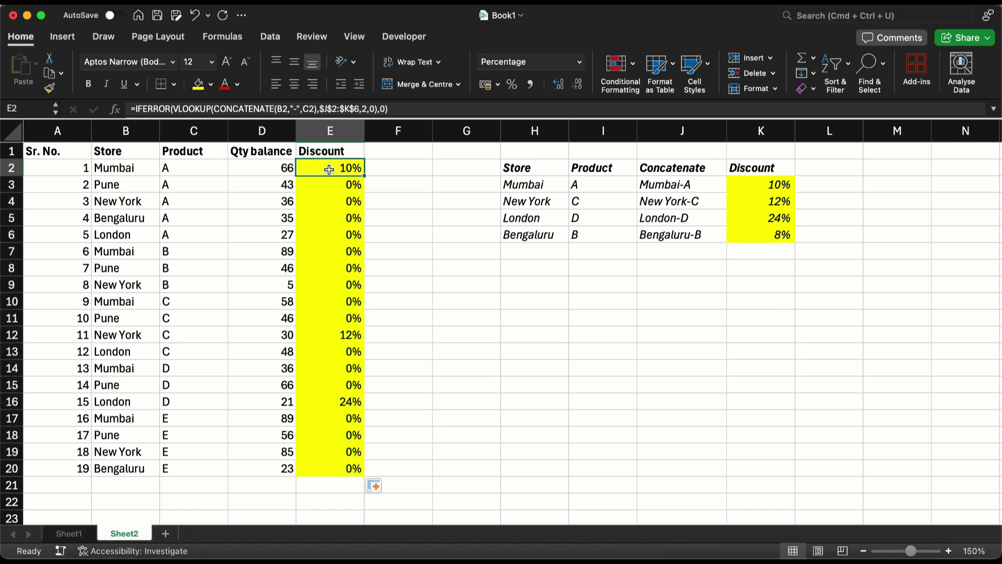
double_click(324, 169)
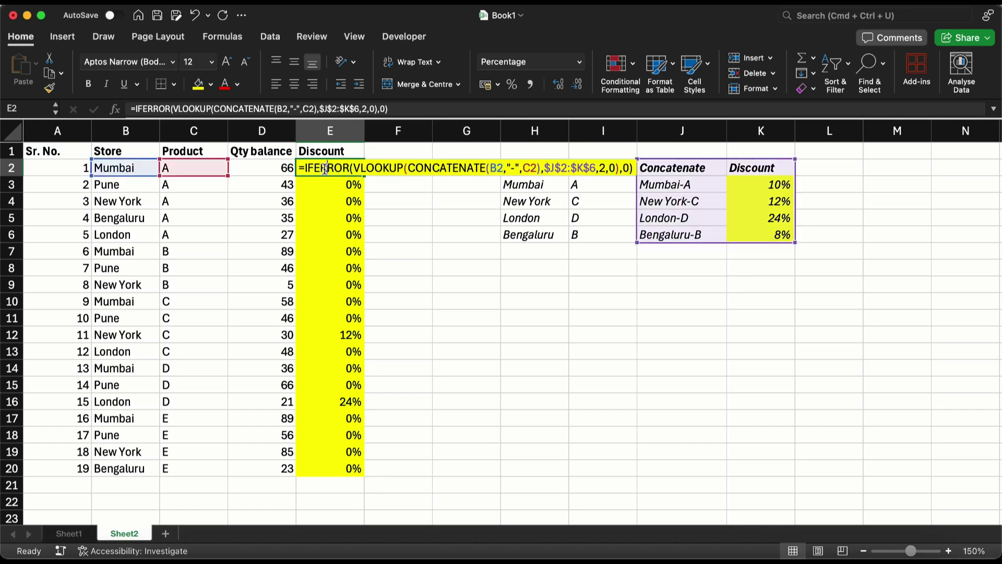
left_click_drag(410, 169, 538, 167)
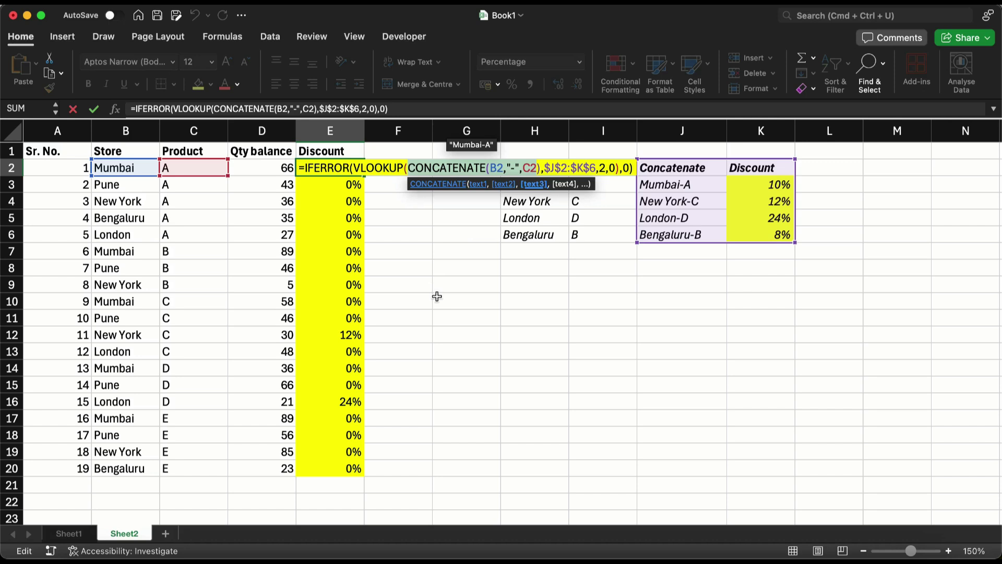
key("Return")
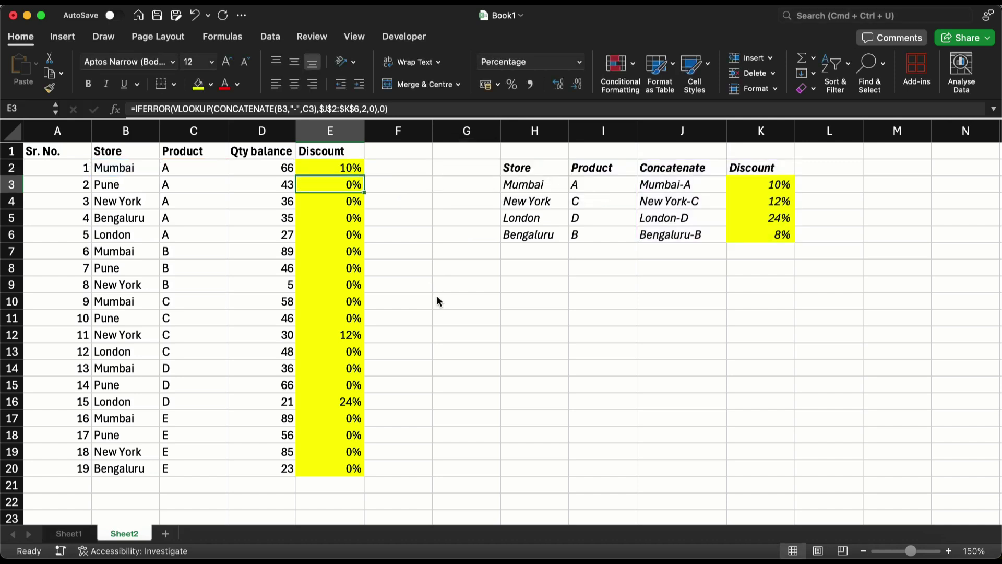